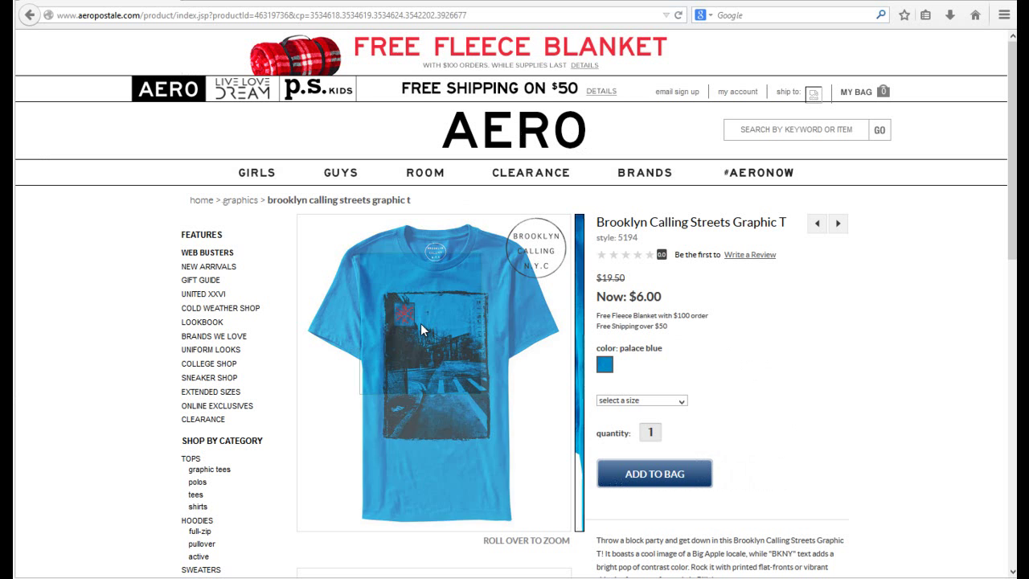
View the Brooklyn Calling Streets graphic tee with its street-scene print zoomed in
{"action": "mouse_move", "coordinate": [418, 316]}
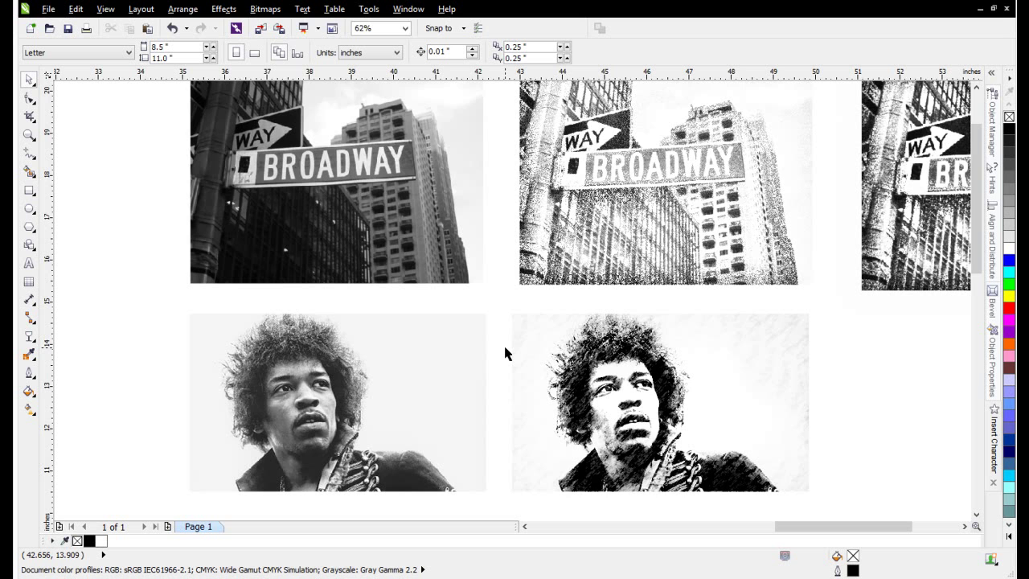
Drop a copy of the Broadway street-sign photo to the lower right of the original
{"action": "scroll", "coordinate": [505, 348], "scroll_direction": "down", "scroll_amount": 1}
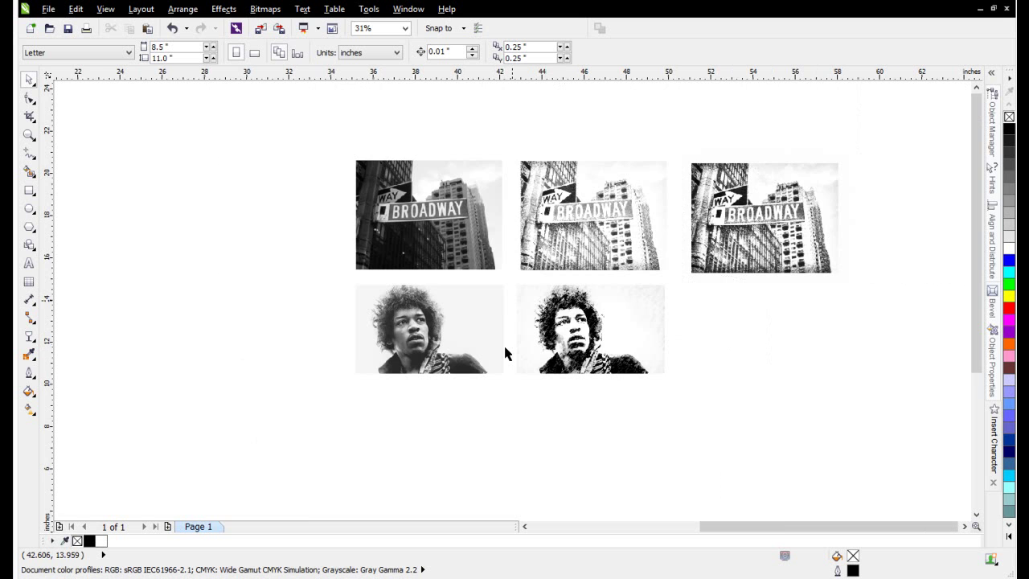
{"action": "scroll", "coordinate": [511, 289], "scroll_direction": "down", "scroll_amount": 1}
{"action": "scroll", "coordinate": [510, 278], "scroll_direction": "up", "scroll_amount": 1}
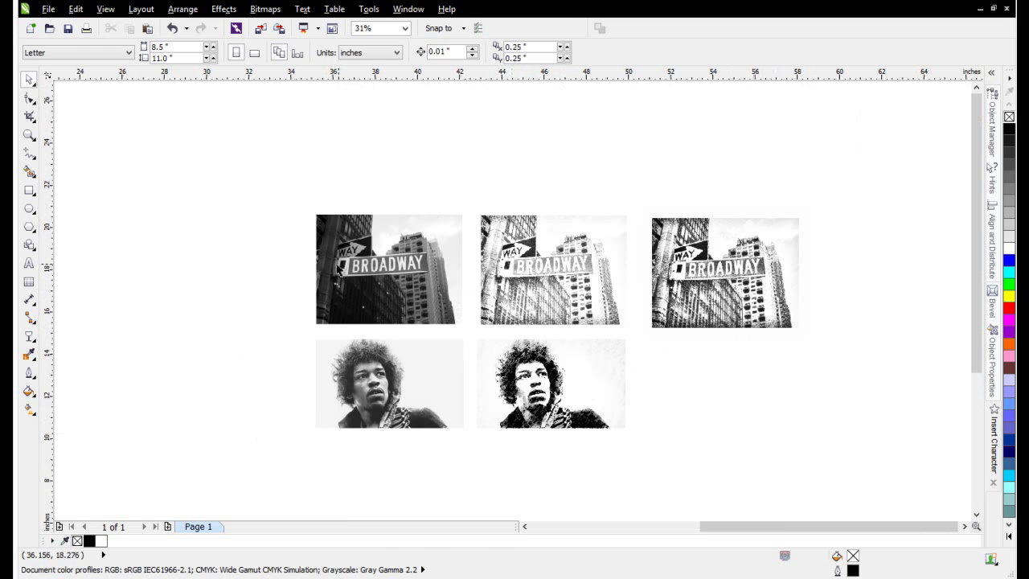
{"action": "left_click", "coordinate": [339, 270]}
{"action": "left_click_drag", "start_coordinate": [371, 274], "coordinate": [877, 410]}
{"action": "scroll", "coordinate": [876, 410], "scroll_direction": "up", "scroll_amount": 1}
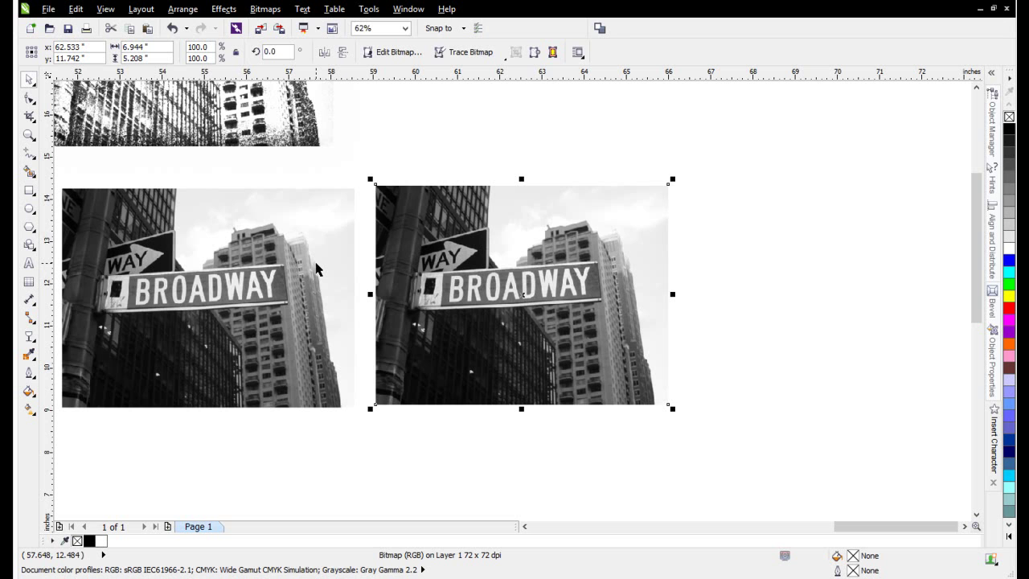
Paste a duplicate on top of the Broadway copy and invert its colours
{"action": "left_click", "coordinate": [147, 31]}
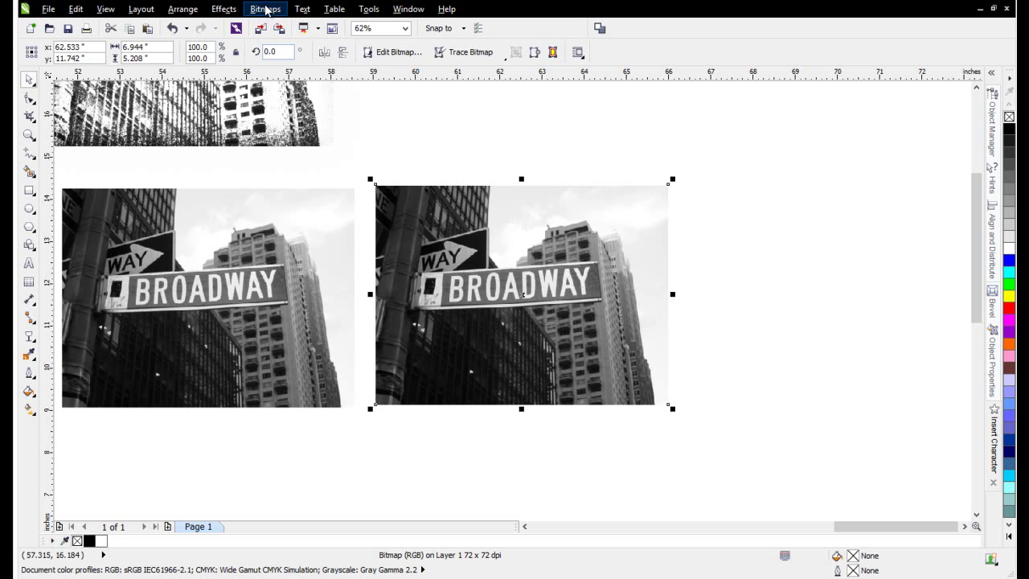
{"action": "left_click", "coordinate": [226, 10]}
{"action": "mouse_move", "coordinate": [242, 42]}
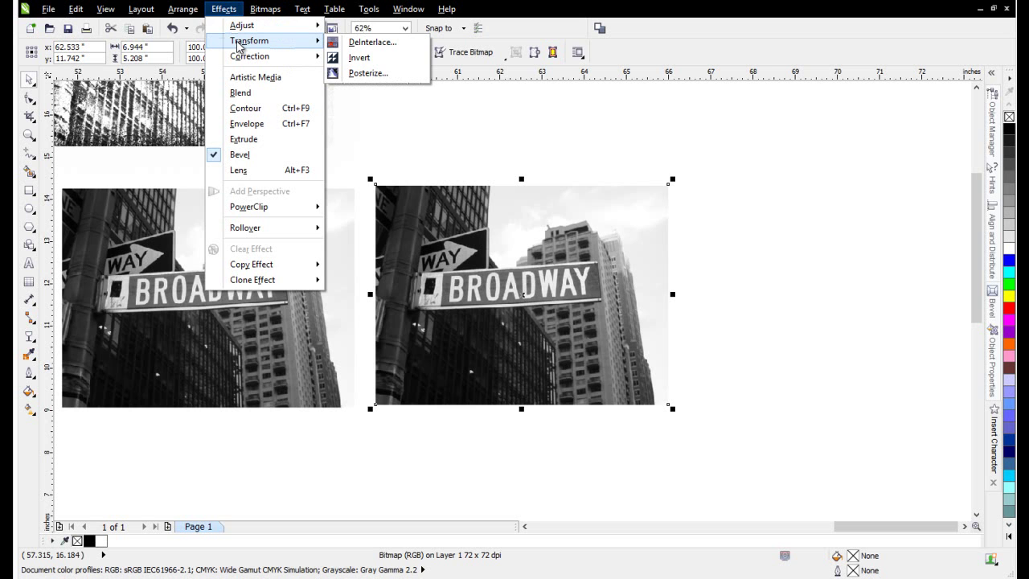
{"action": "left_click", "coordinate": [366, 59]}
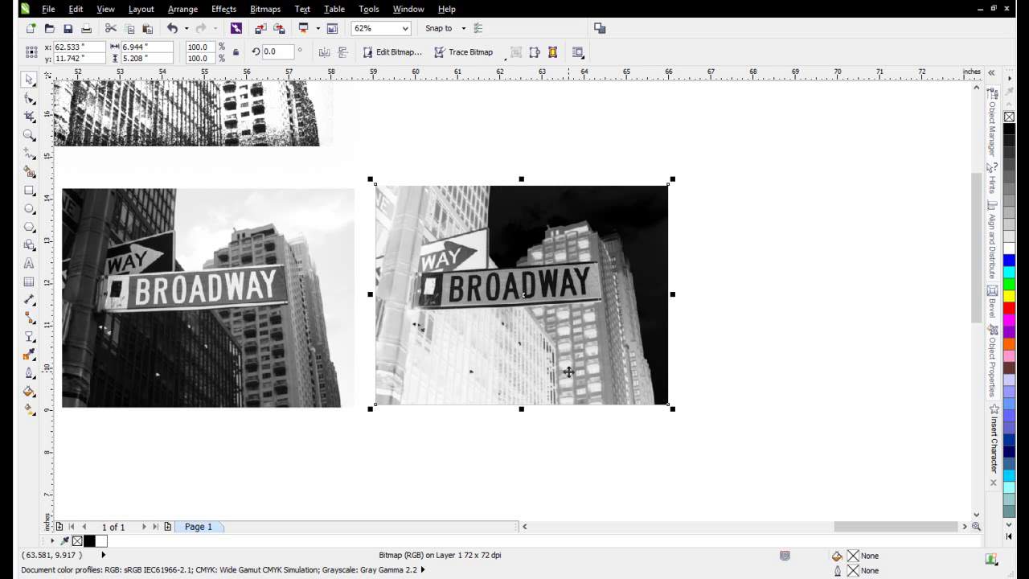
Give the inverted duplicate a uniform Color Dodge transparency at 0
{"action": "left_click", "coordinate": [30, 342]}
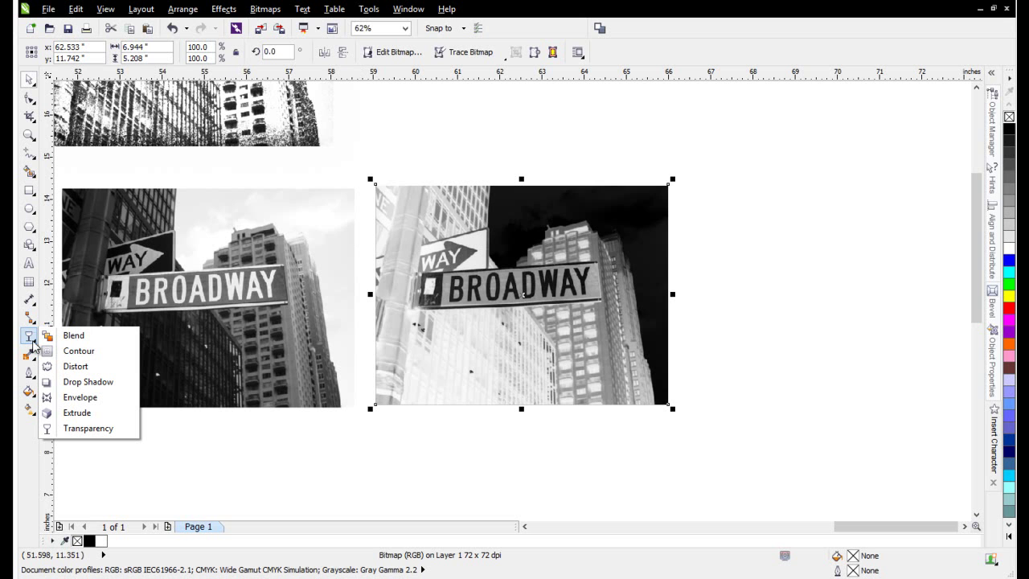
{"action": "left_click", "coordinate": [103, 428]}
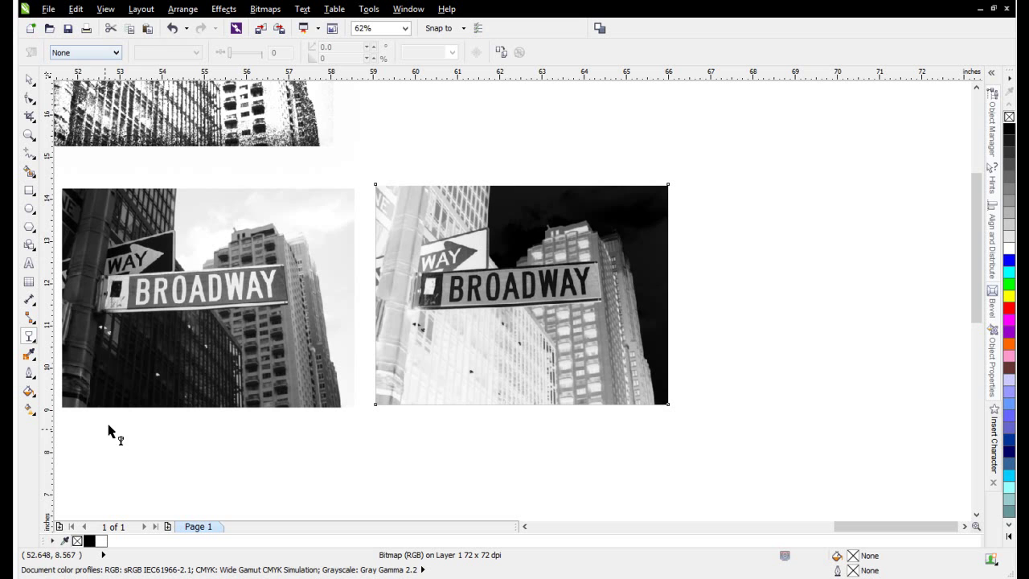
{"action": "left_click", "coordinate": [115, 52]}
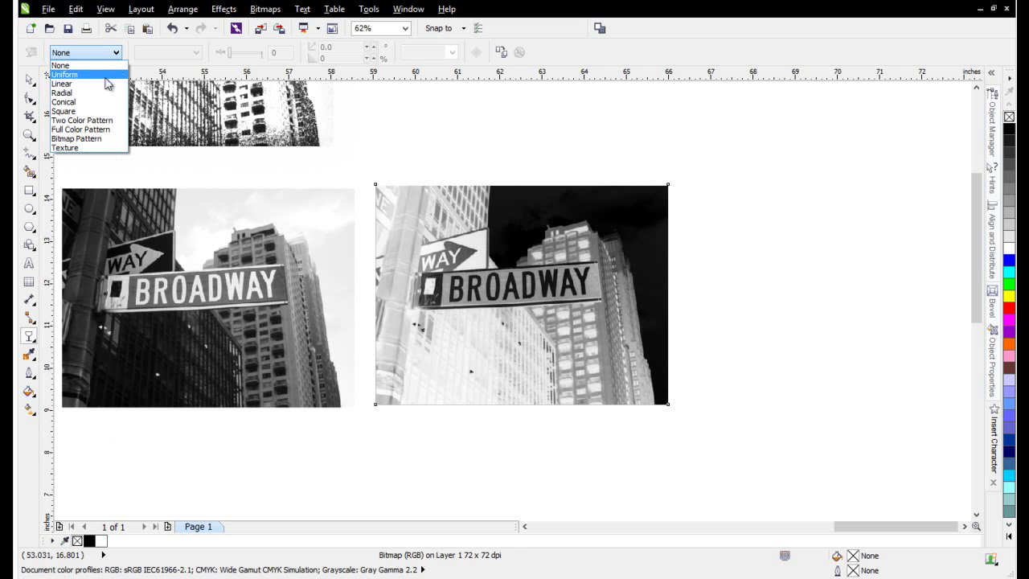
{"action": "left_click", "coordinate": [106, 76]}
{"action": "left_click", "coordinate": [197, 52]}
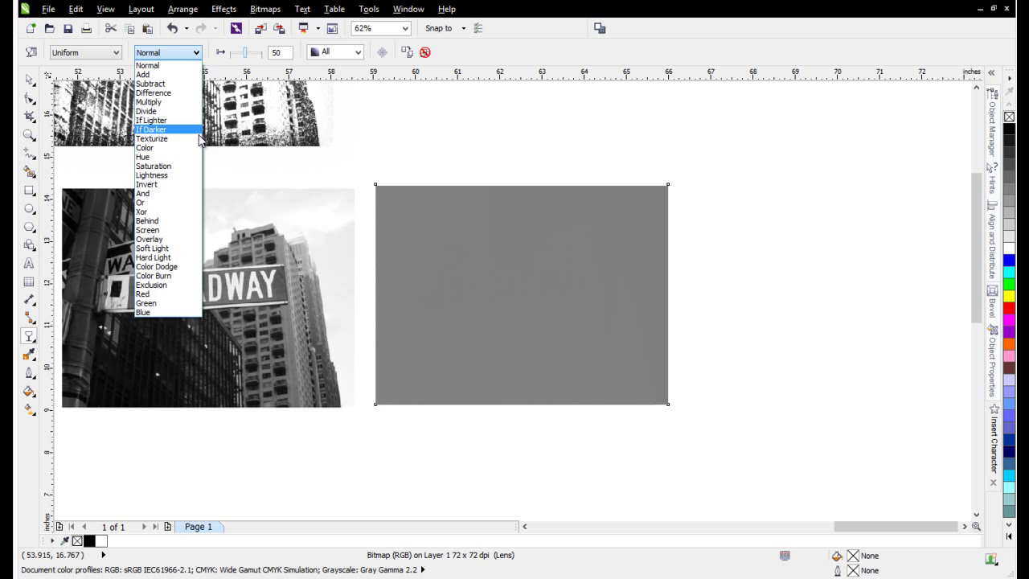
{"action": "left_click", "coordinate": [193, 266]}
{"action": "left_click_drag", "start_coordinate": [247, 54], "coordinate": [227, 55]}
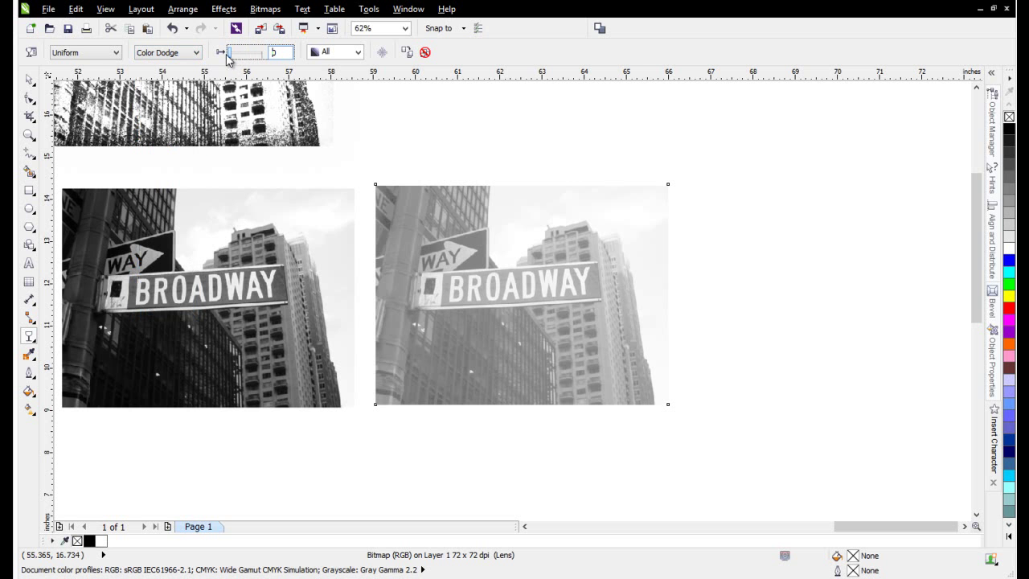
Select the dodged Broadway layer and preview a Gaussian Blur on it
{"action": "left_click", "coordinate": [29, 80]}
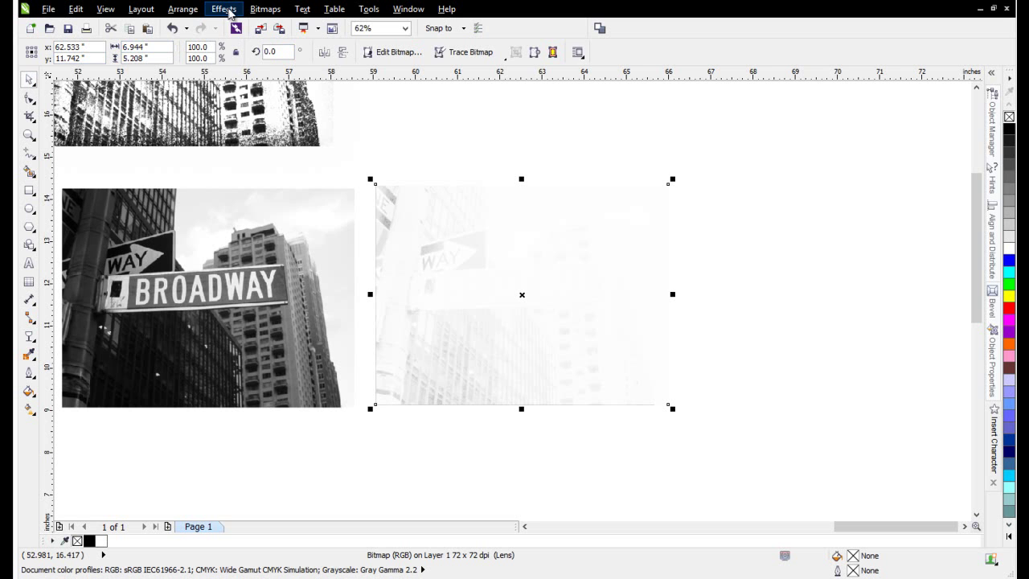
{"action": "left_click", "coordinate": [227, 11]}
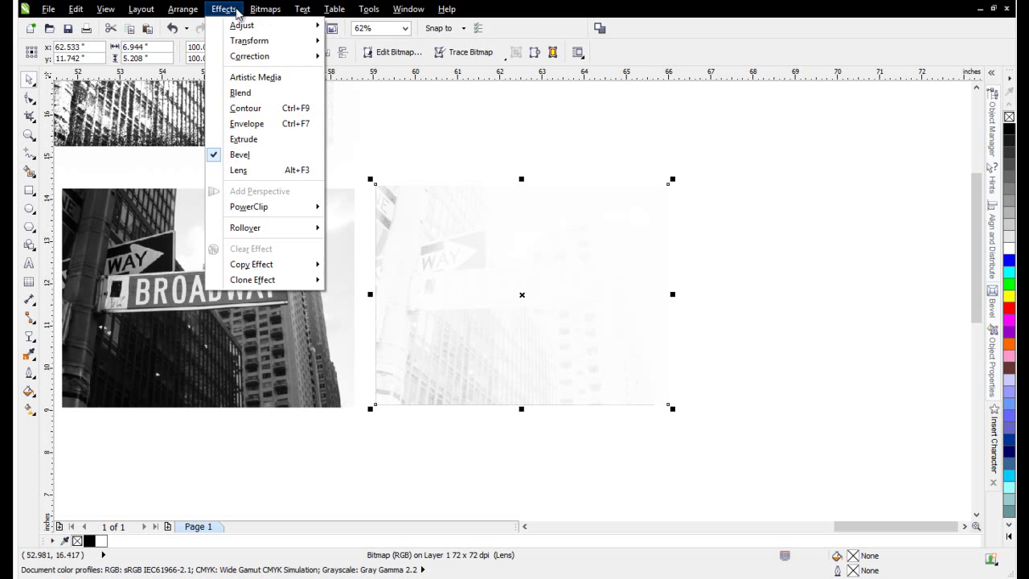
{"action": "mouse_move", "coordinate": [265, 9]}
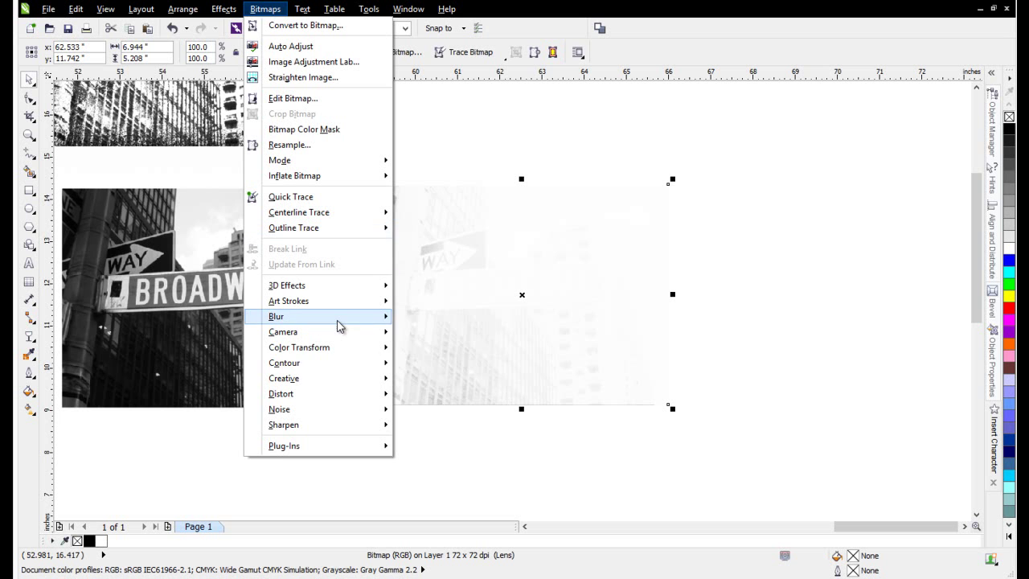
{"action": "mouse_move", "coordinate": [339, 321]}
{"action": "left_click", "coordinate": [455, 333]}
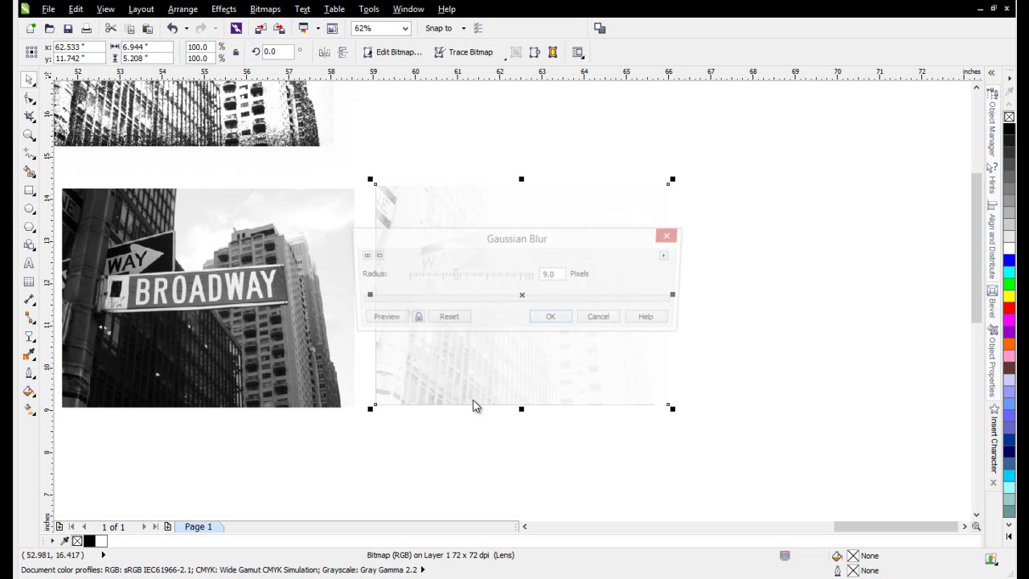
{"action": "left_click_drag", "start_coordinate": [479, 245], "coordinate": [758, 150]}
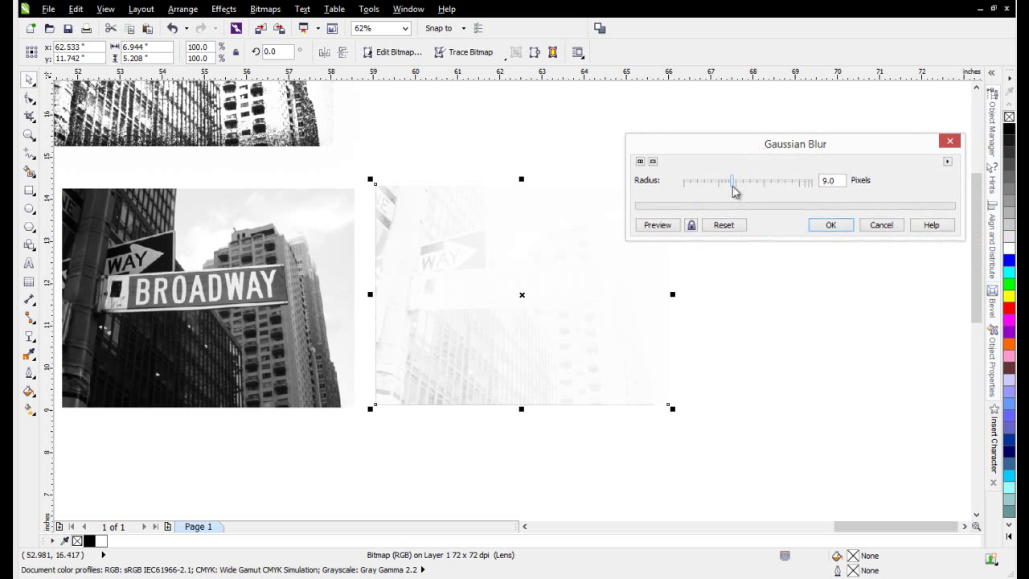
{"action": "left_click", "coordinate": [658, 226]}
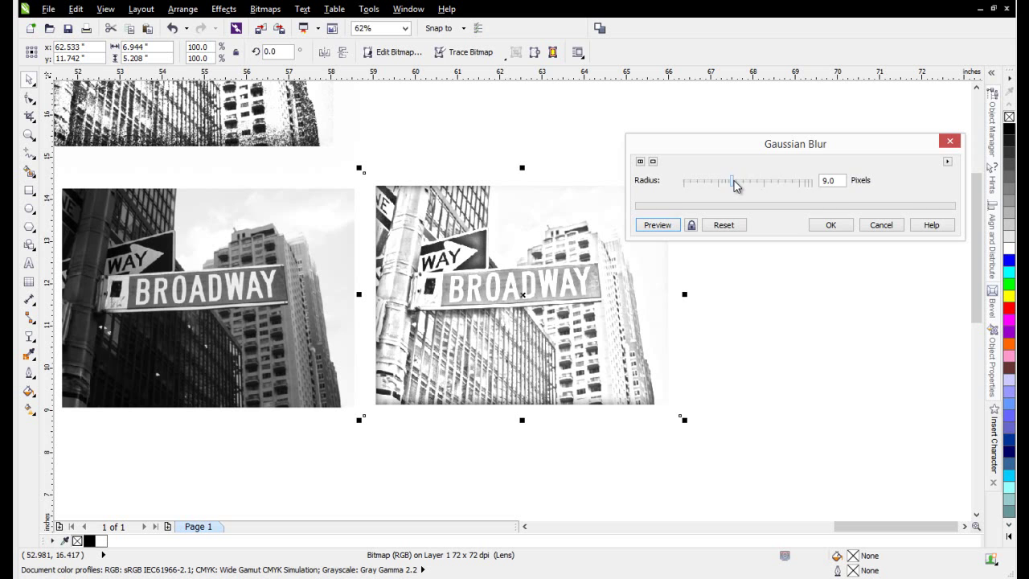
Compare blur radii of 35 and 5, then apply a 7.8-pixel Gaussian Blur
{"action": "left_click_drag", "start_coordinate": [734, 182], "coordinate": [756, 183]}
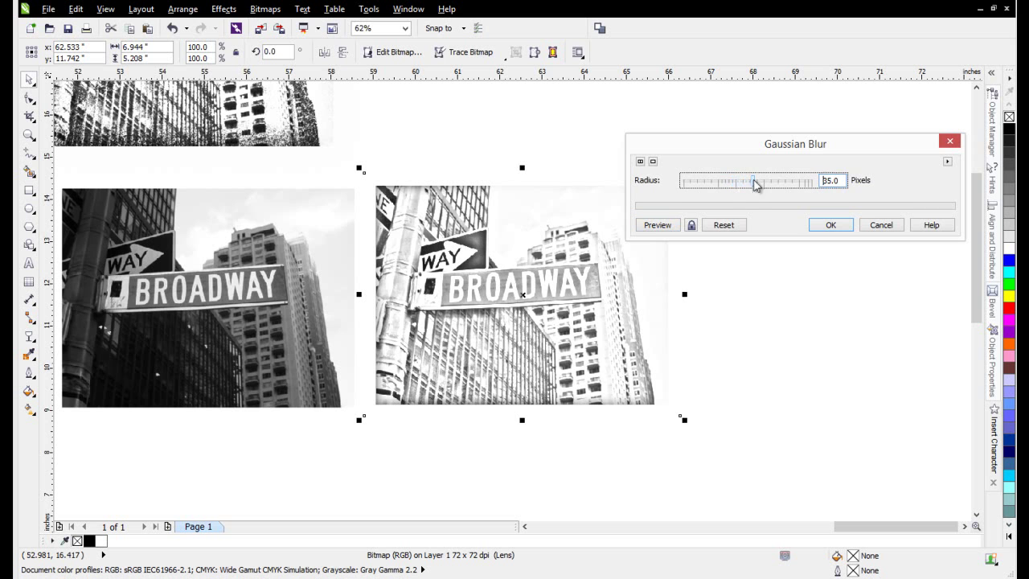
{"action": "left_click", "coordinate": [658, 225]}
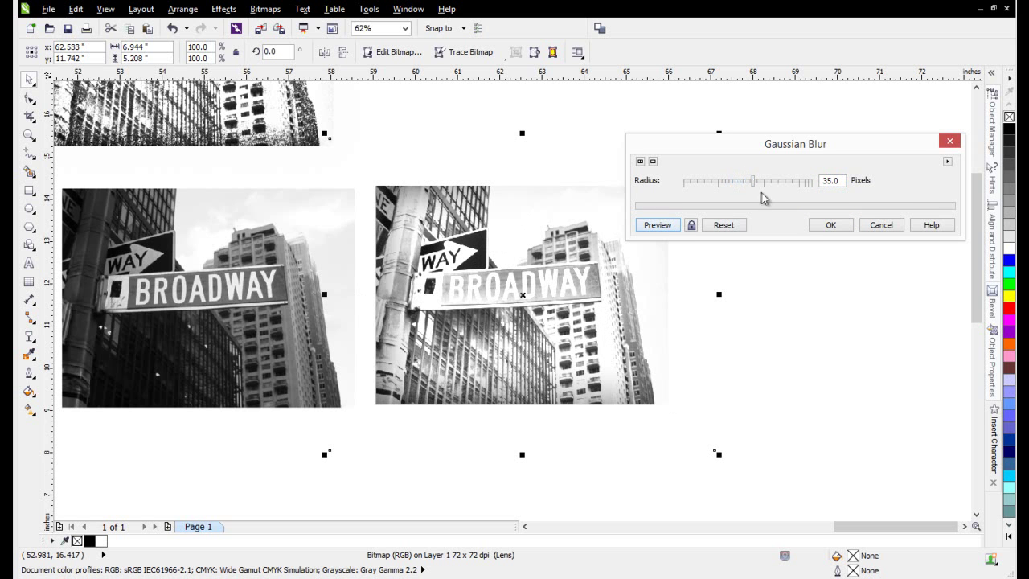
{"action": "left_click_drag", "start_coordinate": [755, 185], "coordinate": [718, 183]}
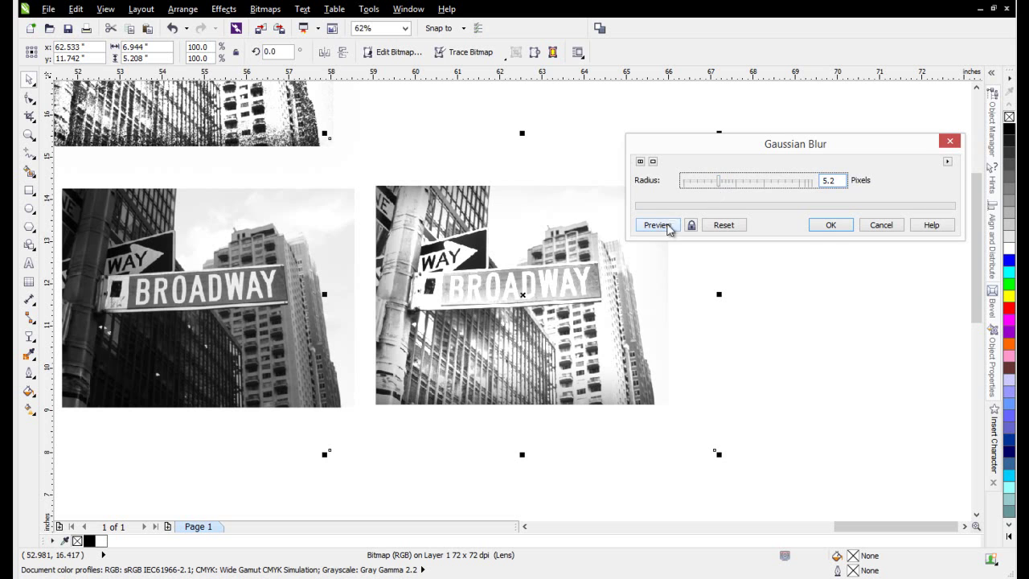
{"action": "left_click", "coordinate": [669, 227]}
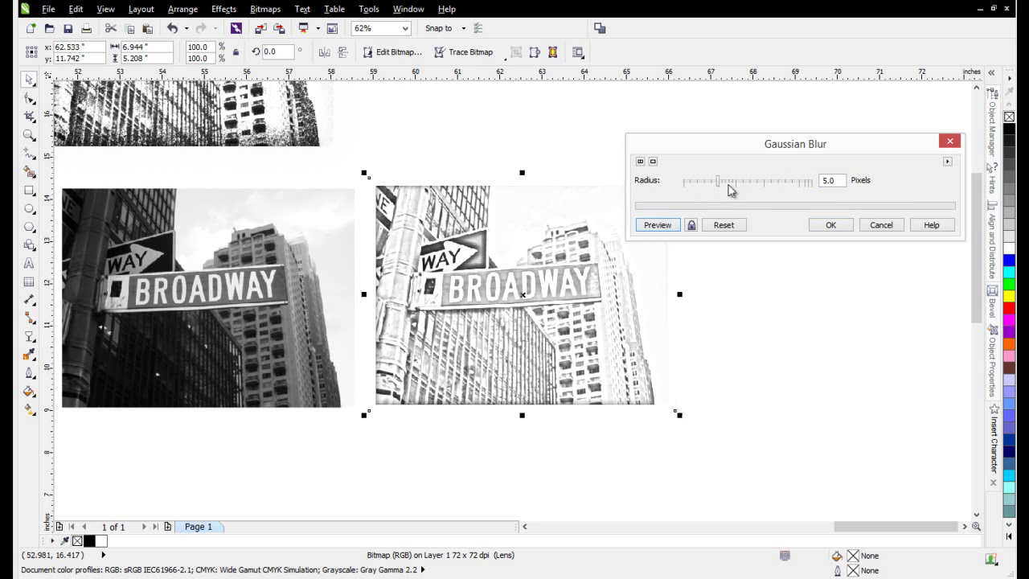
{"action": "left_click_drag", "start_coordinate": [722, 187], "coordinate": [729, 185]}
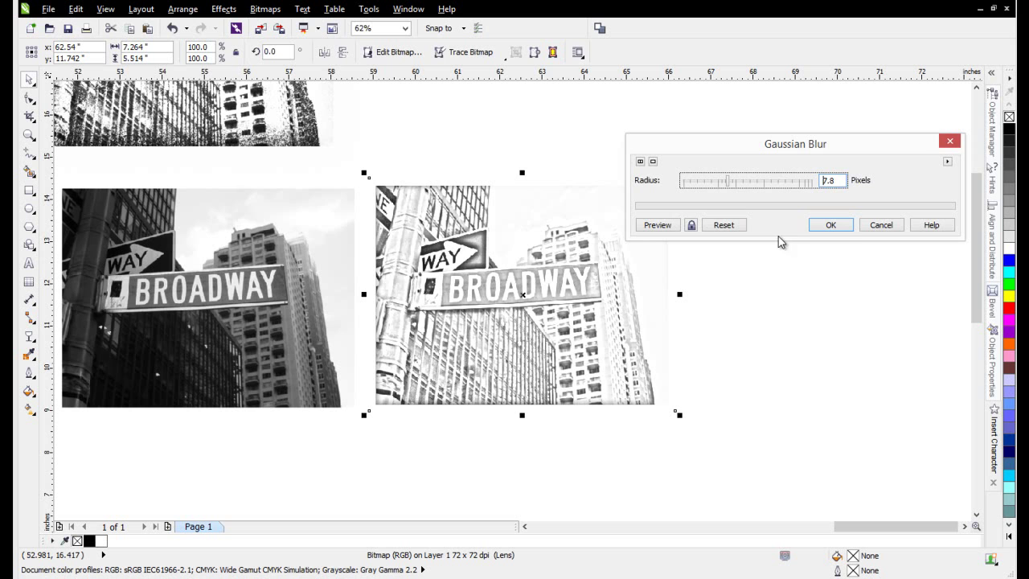
{"action": "left_click", "coordinate": [843, 229]}
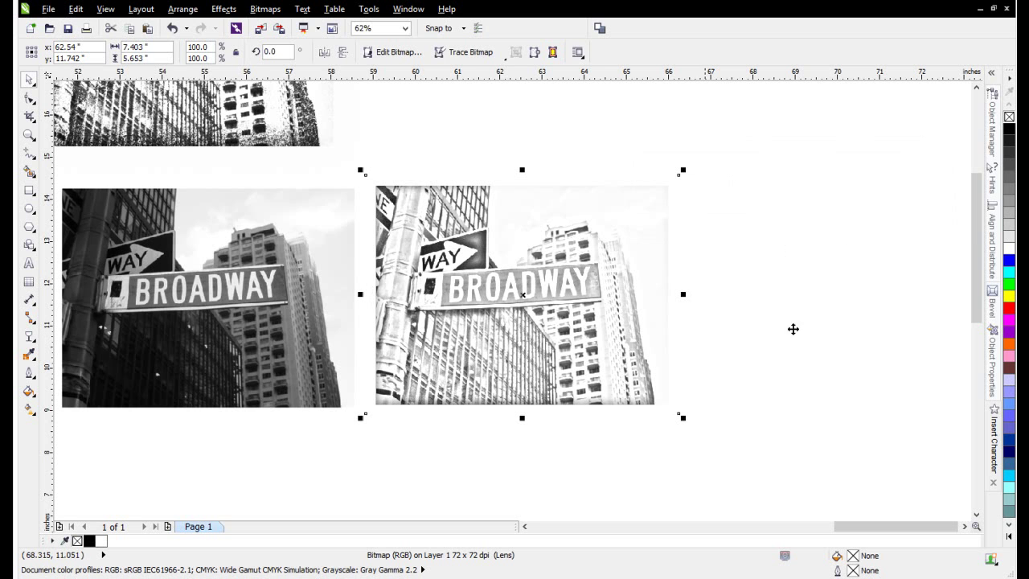
Apply a 61-pixel Scatter effect to give the Broadway sketch a grainy texture
{"action": "left_click", "coordinate": [265, 10]}
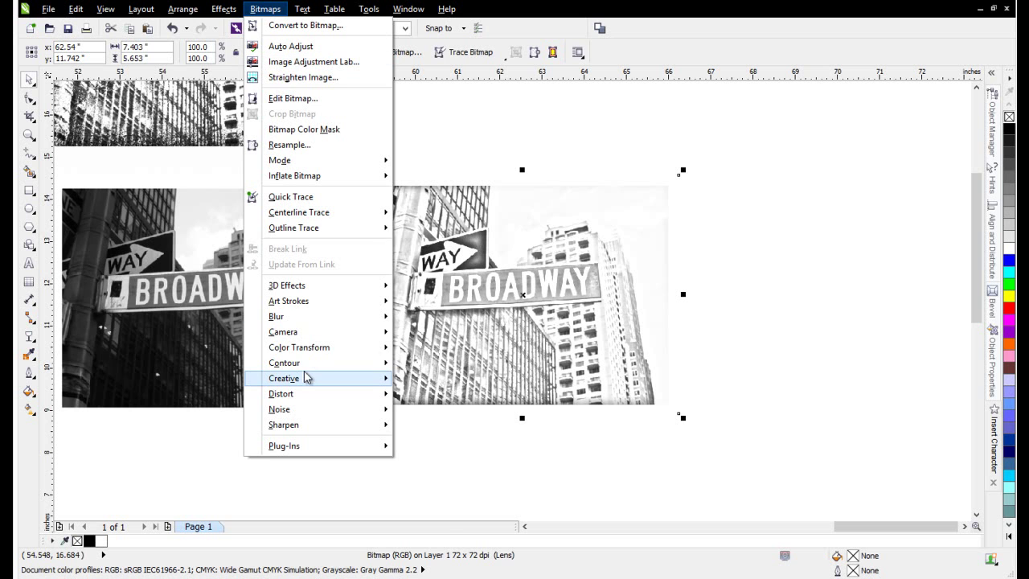
{"action": "mouse_move", "coordinate": [306, 378]}
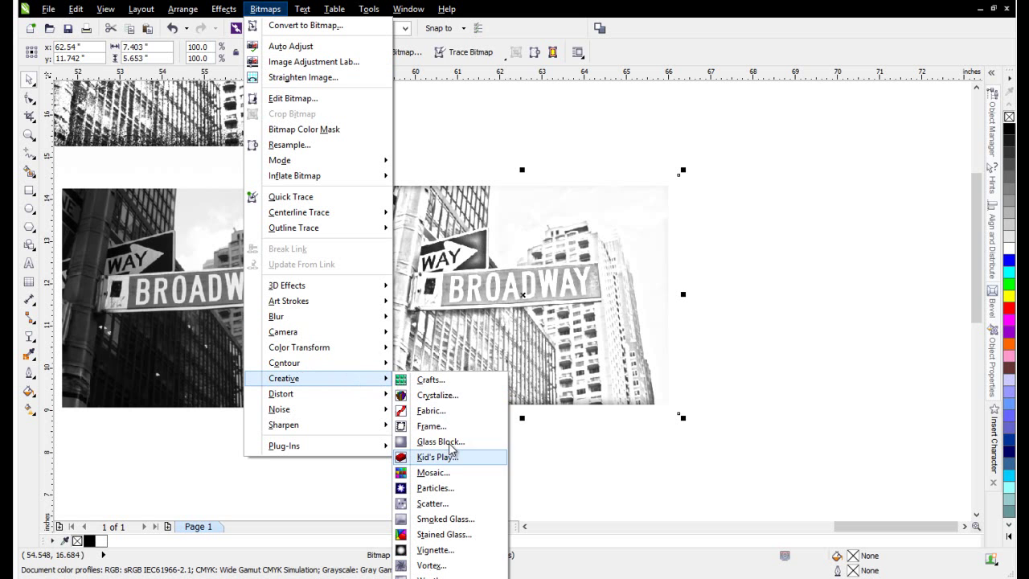
{"action": "left_click", "coordinate": [455, 504]}
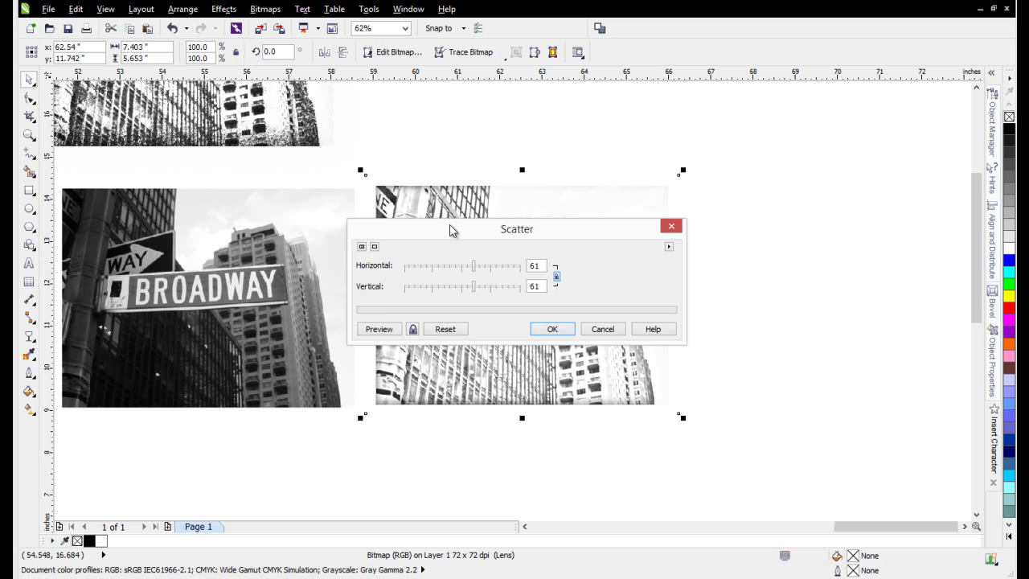
{"action": "left_click_drag", "start_coordinate": [450, 230], "coordinate": [730, 156]}
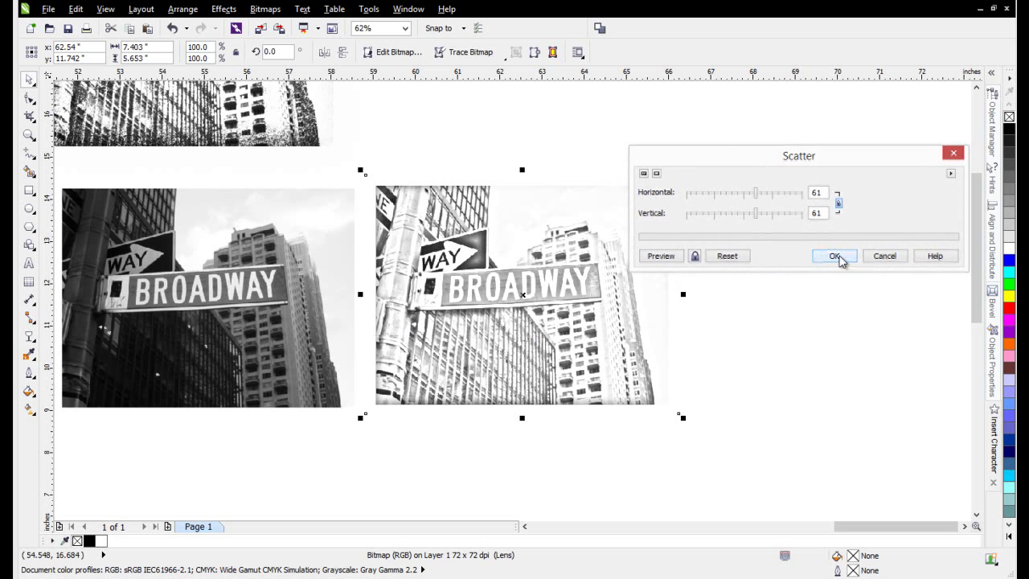
{"action": "left_click", "coordinate": [837, 256]}
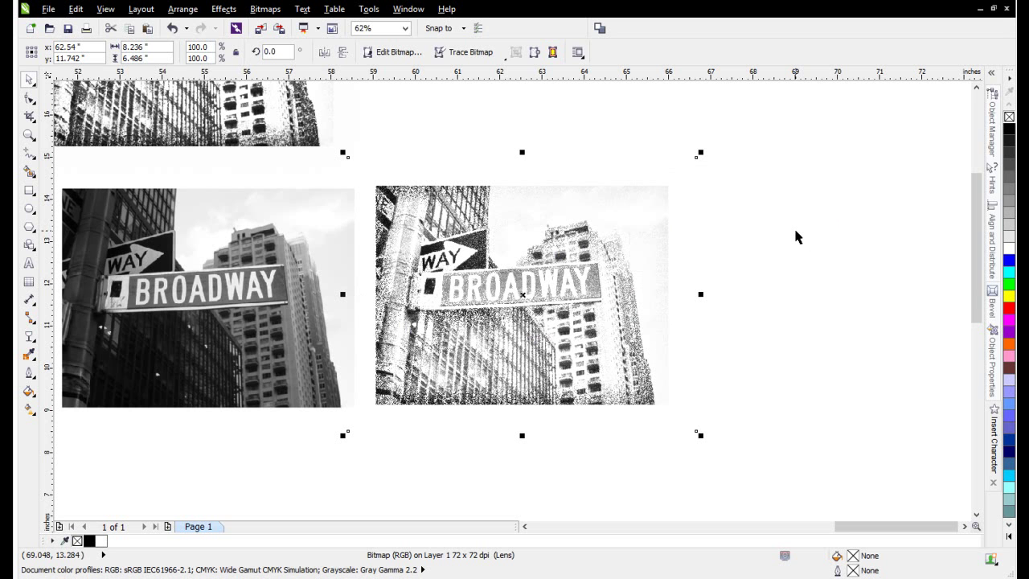
Convert both stacked layers into one 300 dpi RGB bitmap with an opaque background
{"action": "left_click_drag", "start_coordinate": [745, 131], "coordinate": [333, 471]}
{"action": "left_click", "coordinate": [265, 9]}
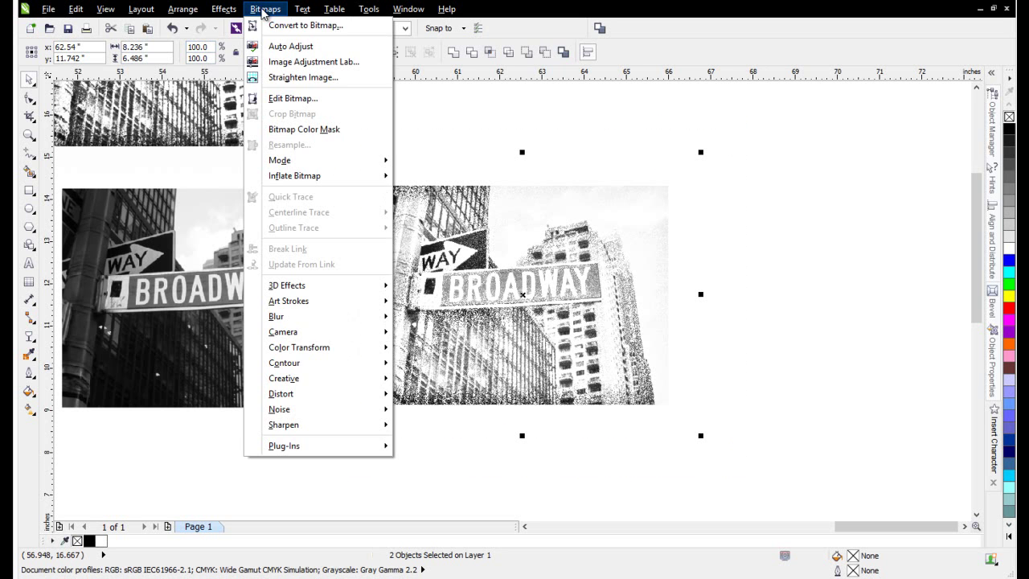
{"action": "left_click", "coordinate": [304, 25]}
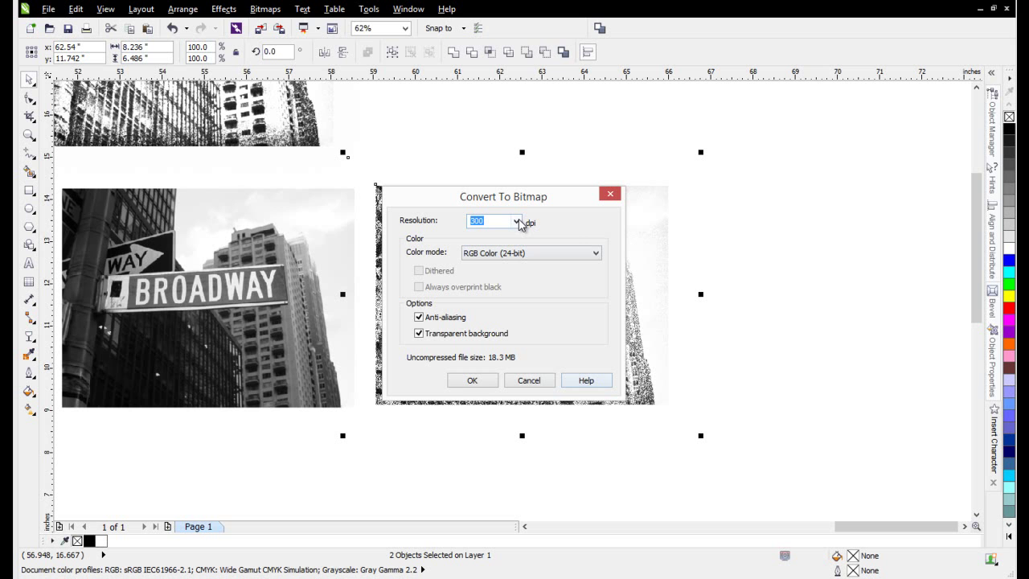
{"action": "left_click", "coordinate": [462, 341]}
{"action": "left_click", "coordinate": [474, 381]}
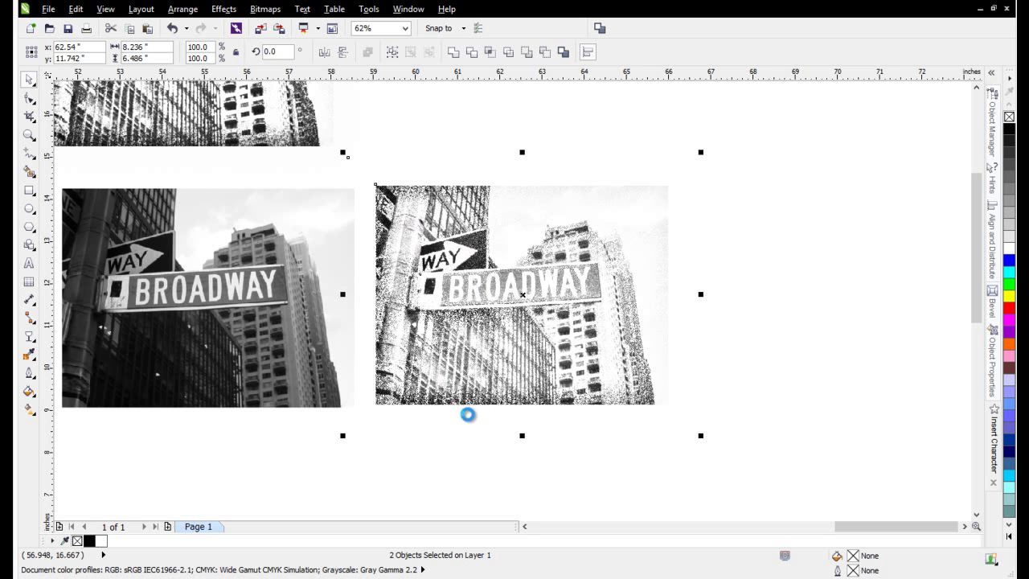
{"action": "left_click", "coordinate": [230, 12]}
{"action": "mouse_move", "coordinate": [236, 30]}
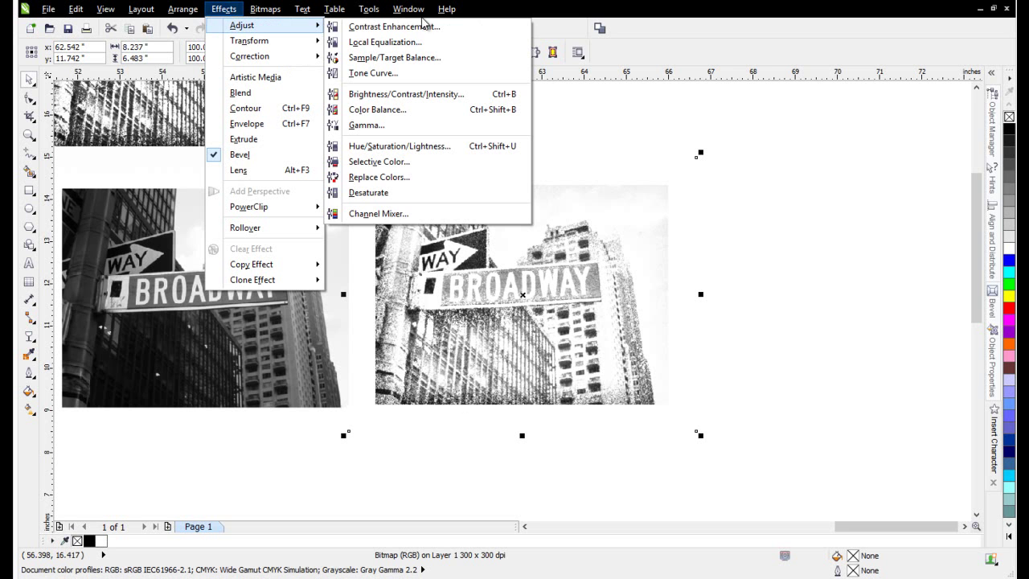
{"action": "left_click", "coordinate": [424, 74]}
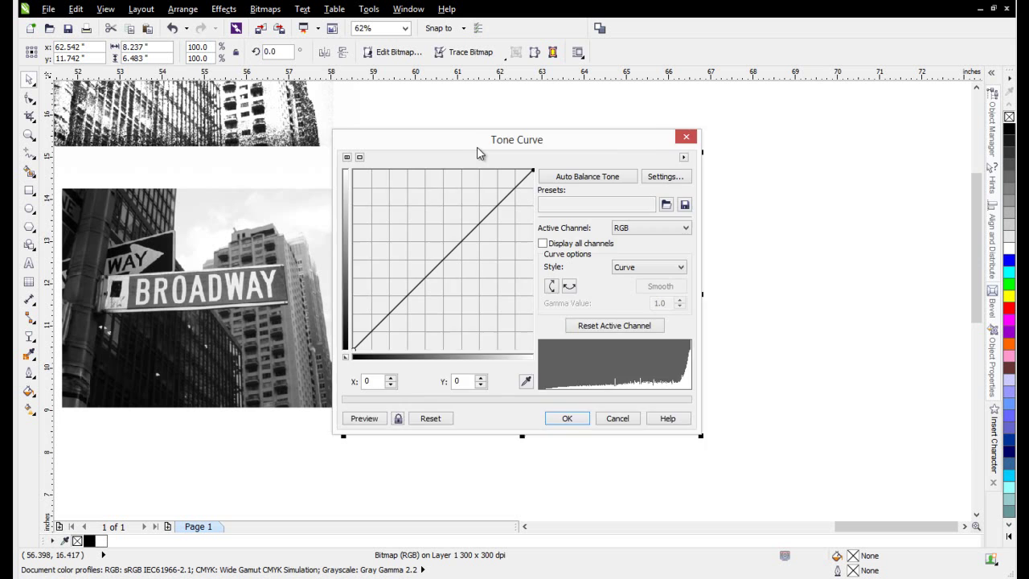
{"action": "left_click_drag", "start_coordinate": [477, 153], "coordinate": [760, 127]}
{"action": "left_click", "coordinate": [960, 242]}
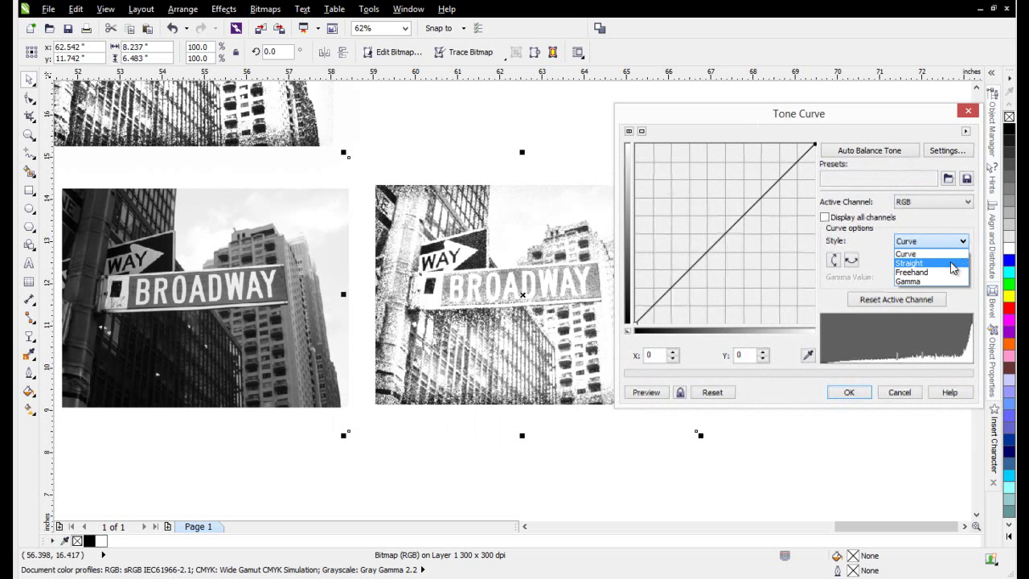
{"action": "left_click", "coordinate": [953, 267]}
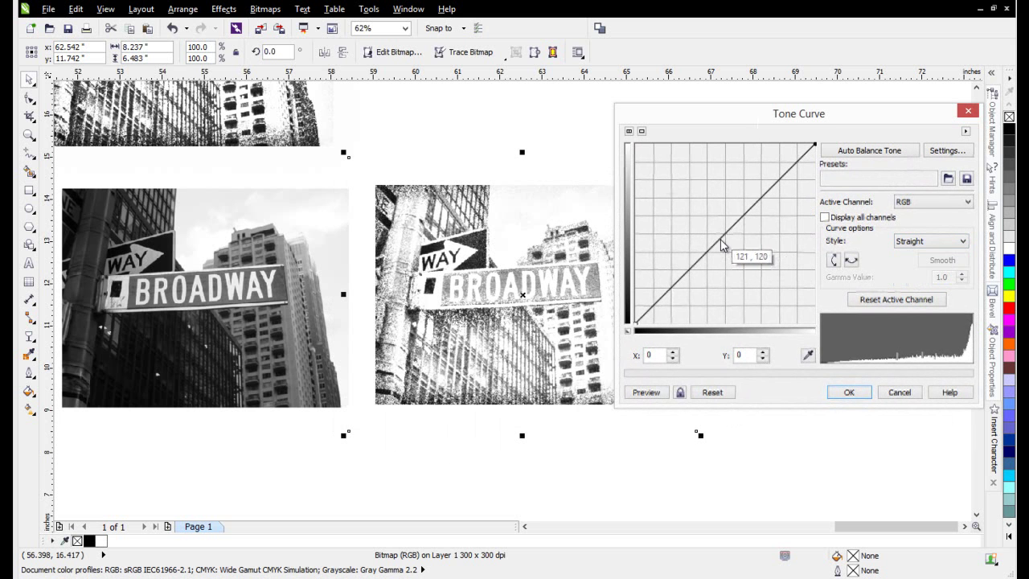
{"action": "left_click_drag", "start_coordinate": [722, 246], "coordinate": [746, 260]}
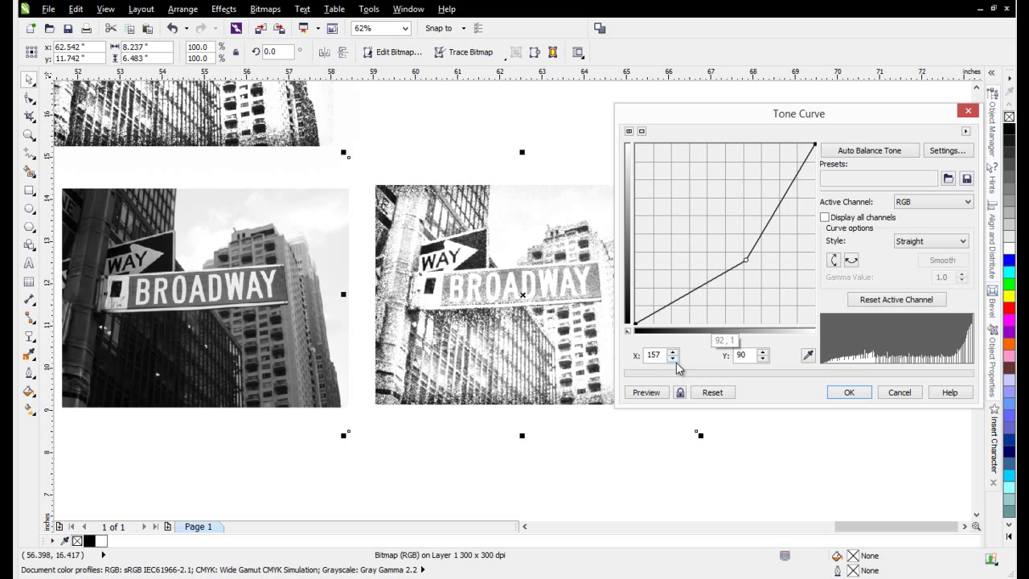
{"action": "left_click", "coordinate": [647, 393]}
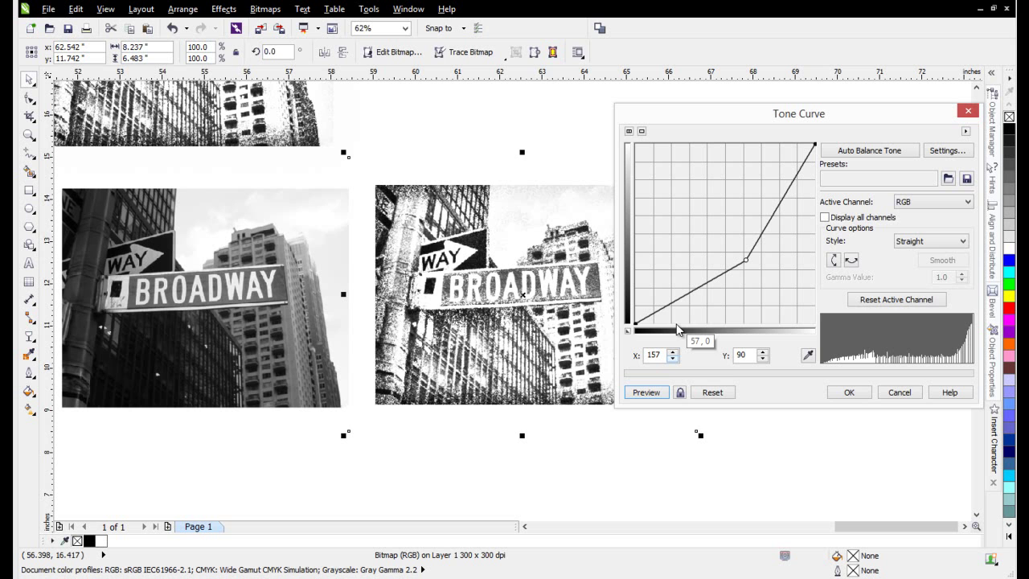
{"action": "left_click", "coordinate": [915, 394]}
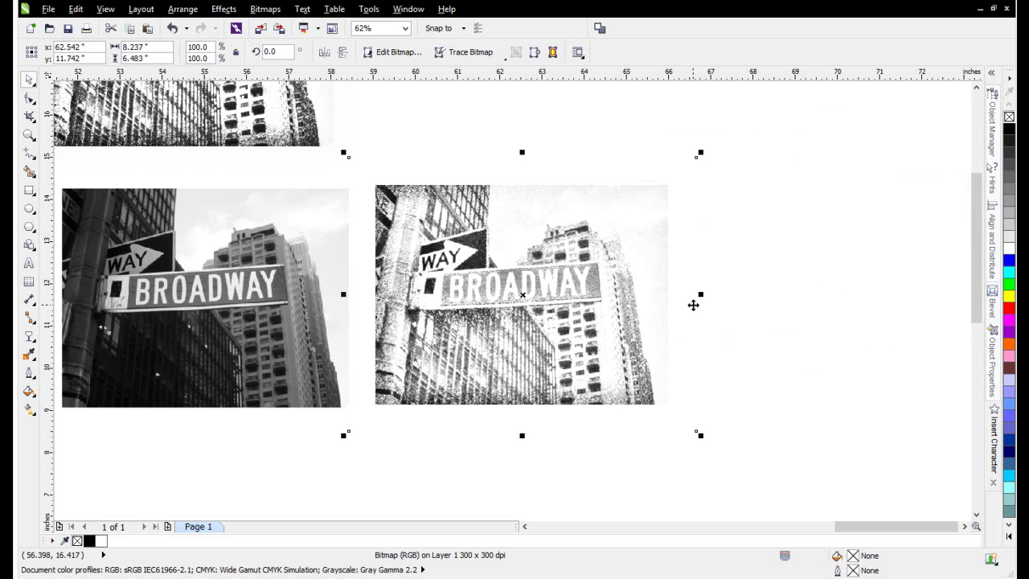
Zoom in on the portrait photo and position a copy beside the original
{"action": "scroll", "coordinate": [627, 401], "scroll_direction": "down", "scroll_amount": 1}
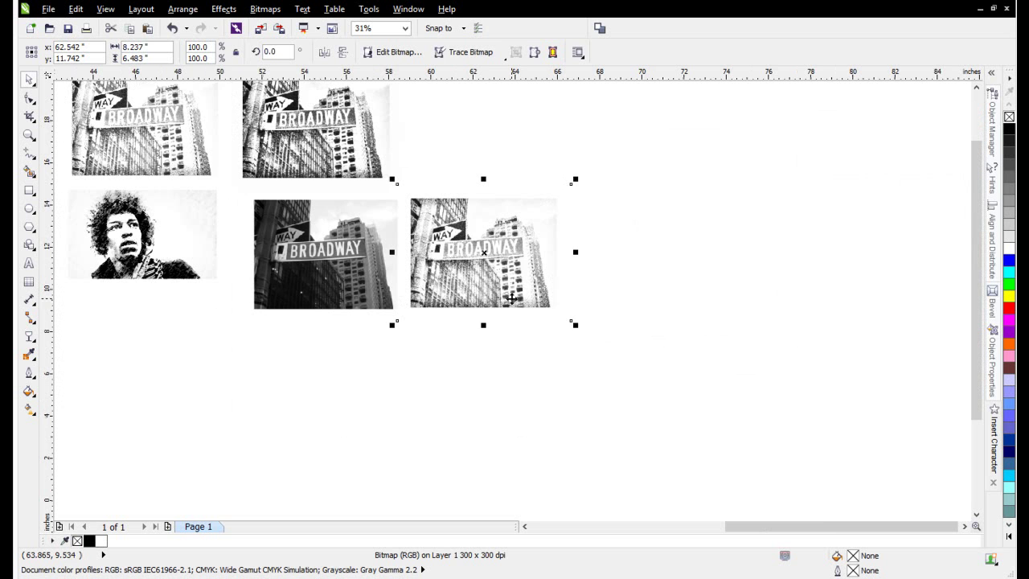
{"action": "scroll", "coordinate": [428, 310], "scroll_direction": "down", "scroll_amount": 1}
{"action": "left_click_drag", "start_coordinate": [429, 310], "coordinate": [741, 186]}
{"action": "key", "text": "shift+F2"}
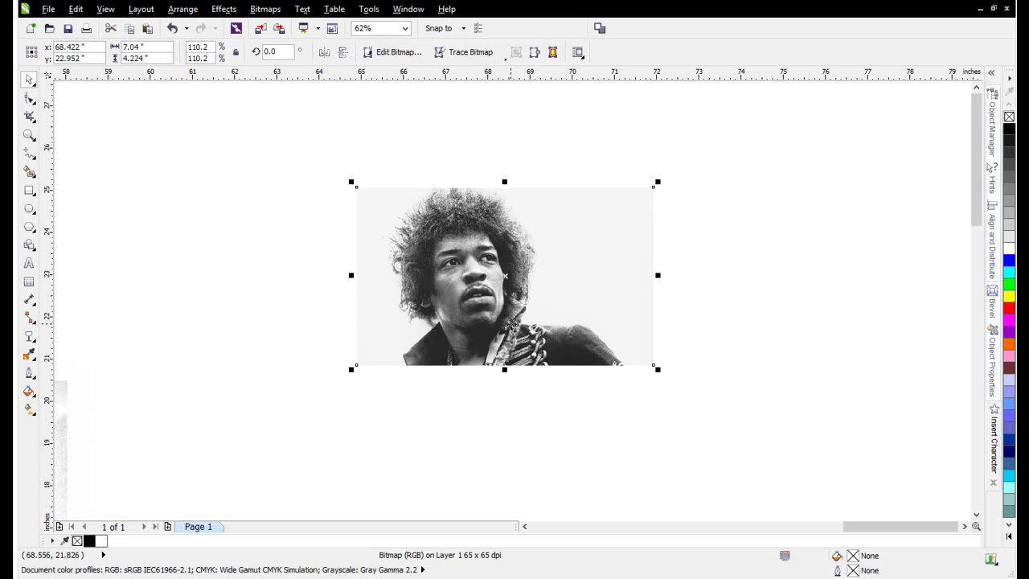
{"action": "left_click_drag", "start_coordinate": [497, 236], "coordinate": [675, 225]}
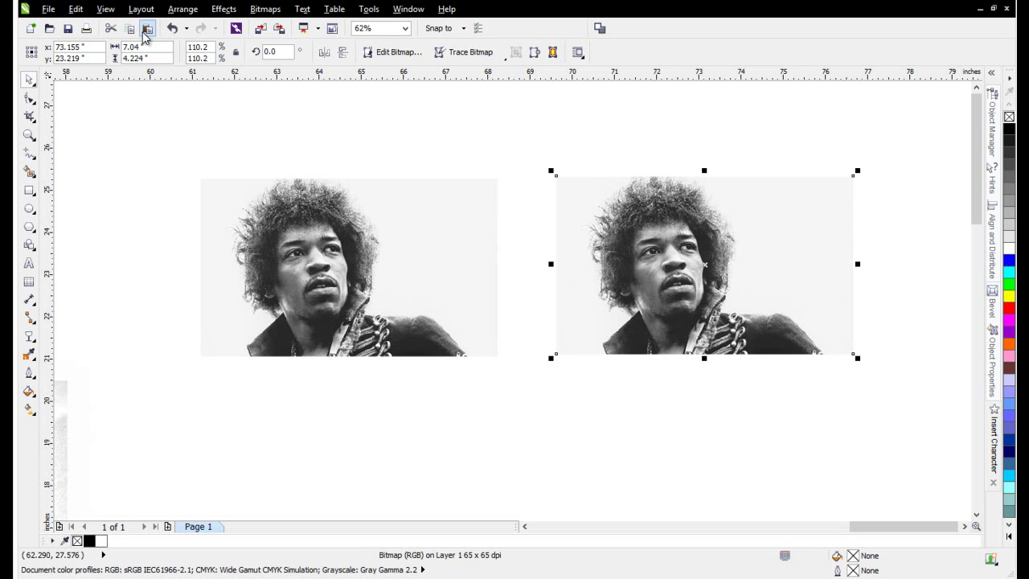
Invert the portrait copy into a negative with Effects > Transform > Invert
{"action": "left_click", "coordinate": [223, 9]}
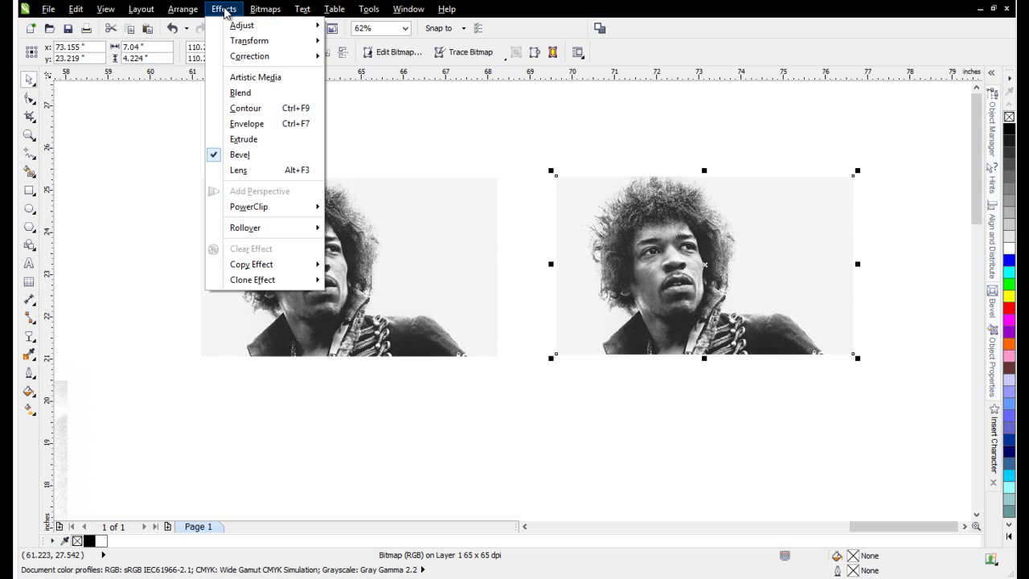
{"action": "mouse_move", "coordinate": [241, 41]}
{"action": "left_click", "coordinate": [354, 55]}
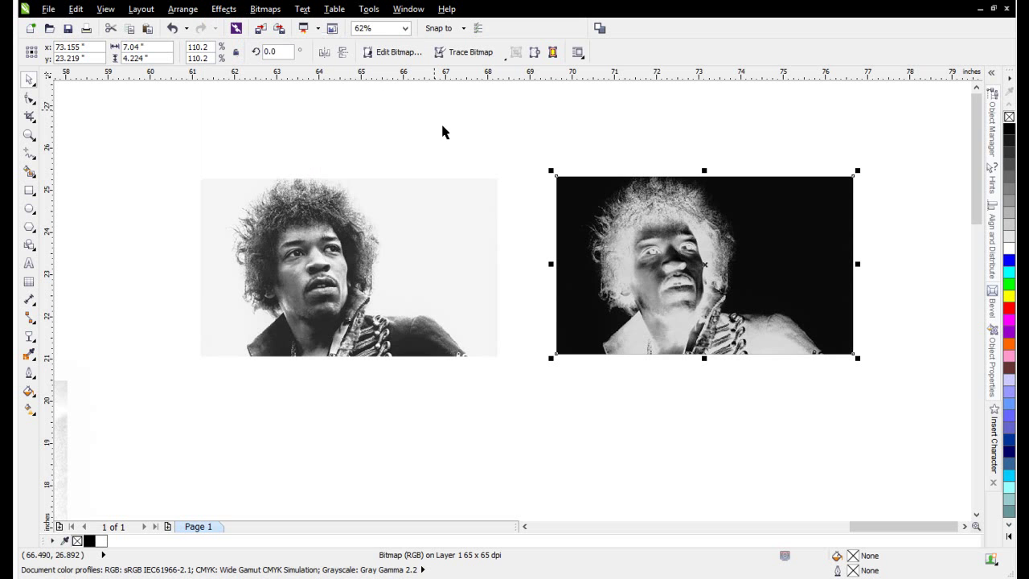
{"action": "left_click", "coordinate": [33, 339]}
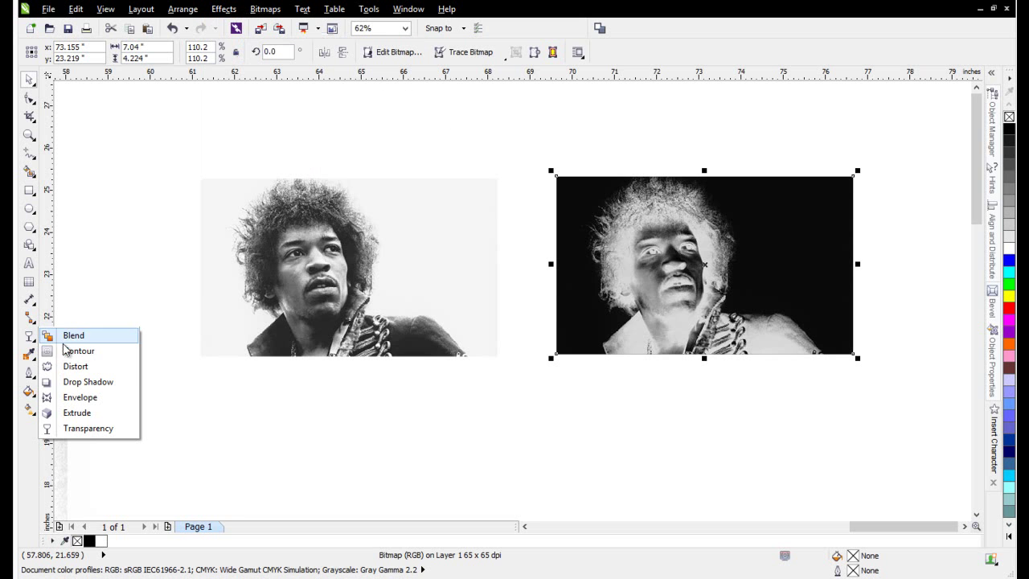
Give the negative portrait copy a uniform Color Dodge transparency at 0
{"action": "left_click", "coordinate": [84, 428]}
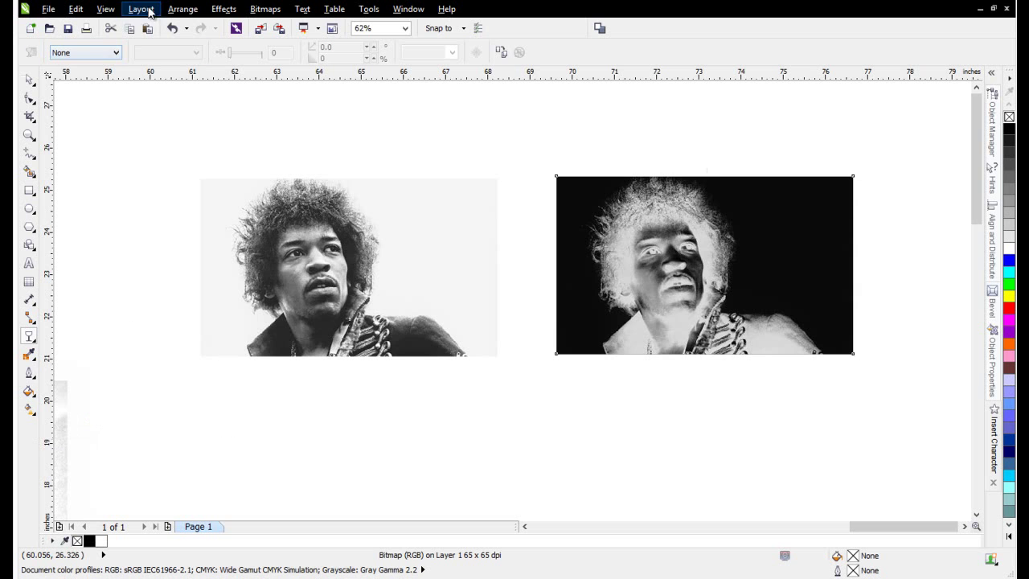
{"action": "left_click", "coordinate": [116, 52]}
{"action": "left_click", "coordinate": [108, 74]}
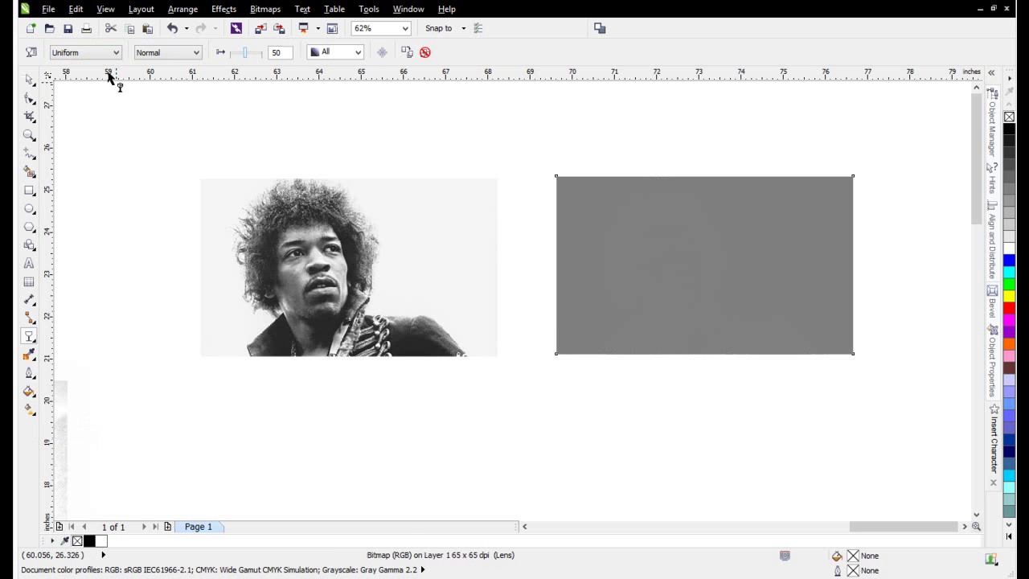
{"action": "left_click", "coordinate": [195, 53]}
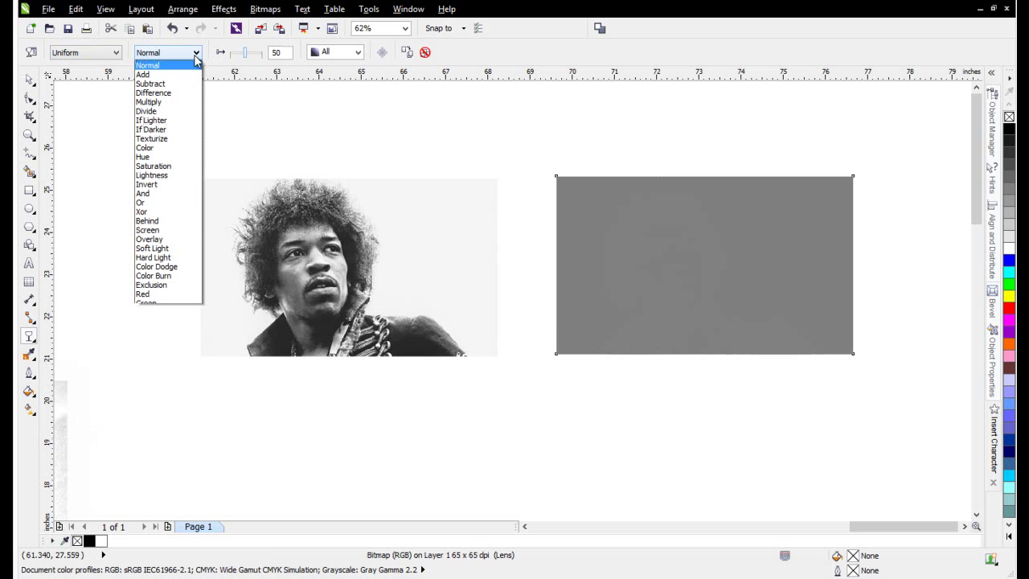
{"action": "left_click", "coordinate": [185, 266]}
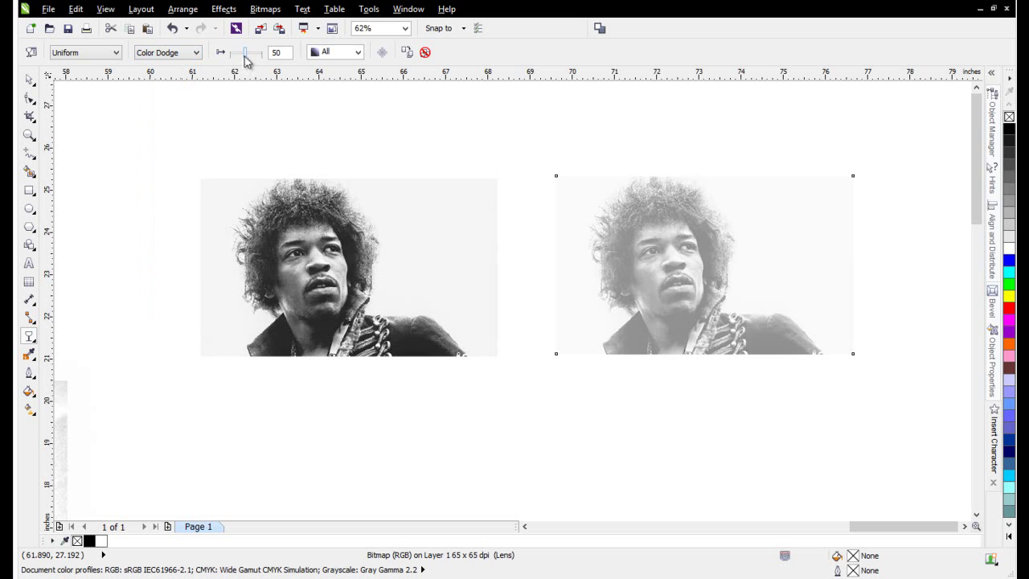
{"action": "left_click_drag", "start_coordinate": [245, 53], "coordinate": [220, 48]}
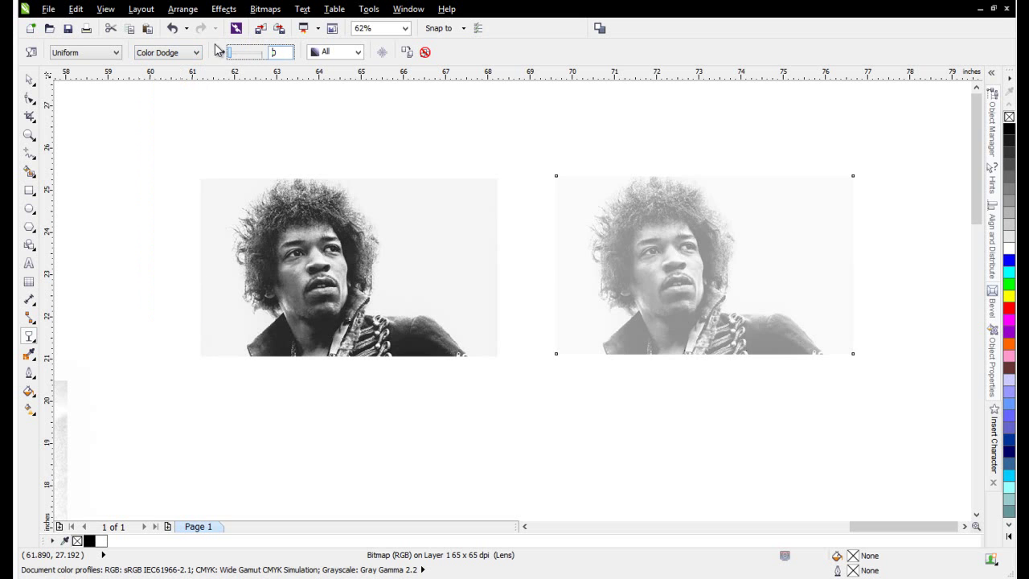
Preview a 41-pixel Gaussian Blur, then apply it at 19 pixels instead
{"action": "left_click", "coordinate": [266, 10]}
{"action": "mouse_move", "coordinate": [324, 316]}
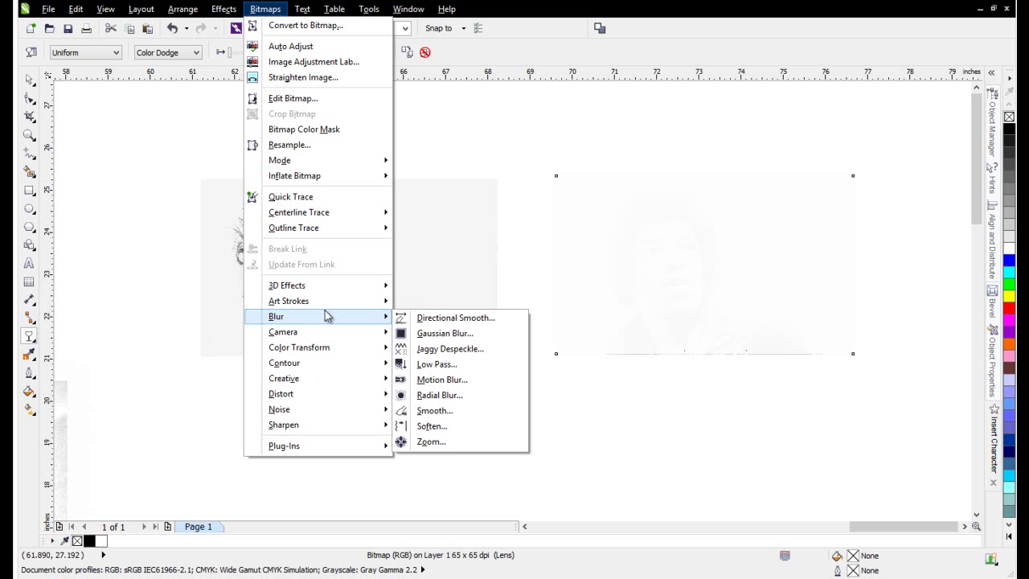
{"action": "left_click", "coordinate": [441, 335]}
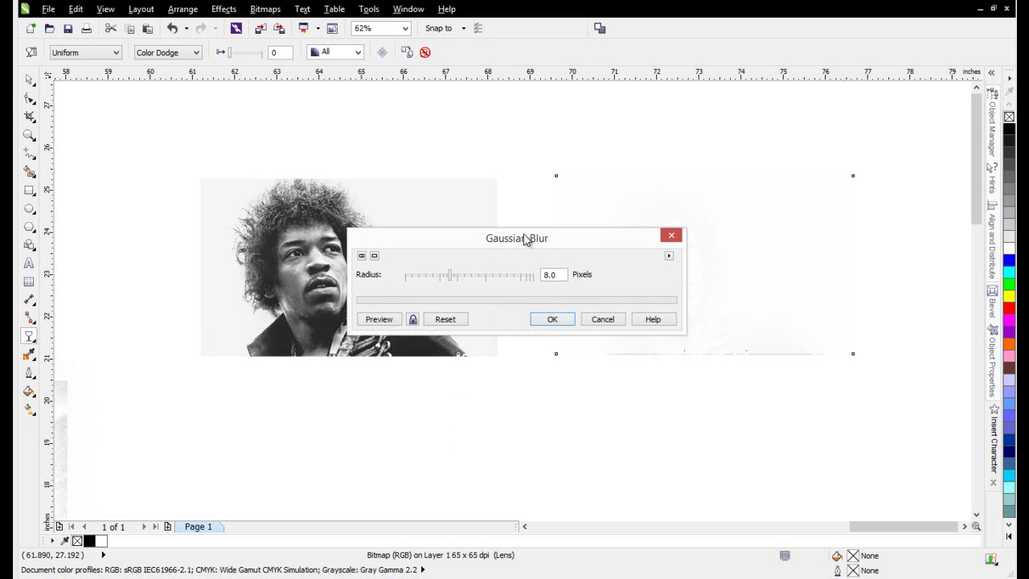
{"action": "left_click_drag", "start_coordinate": [524, 239], "coordinate": [340, 222]}
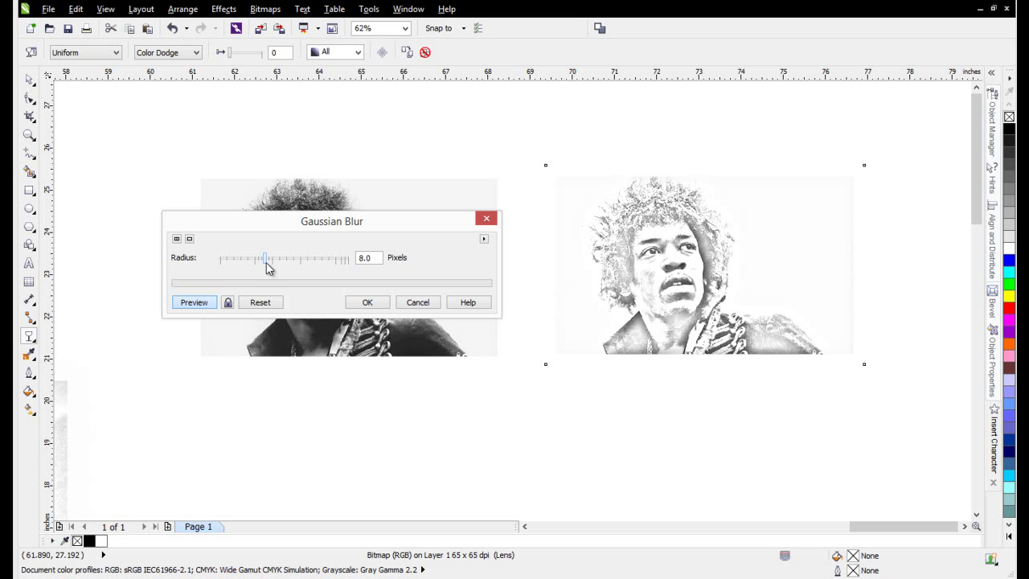
{"action": "left_click_drag", "start_coordinate": [318, 230], "coordinate": [409, 422]}
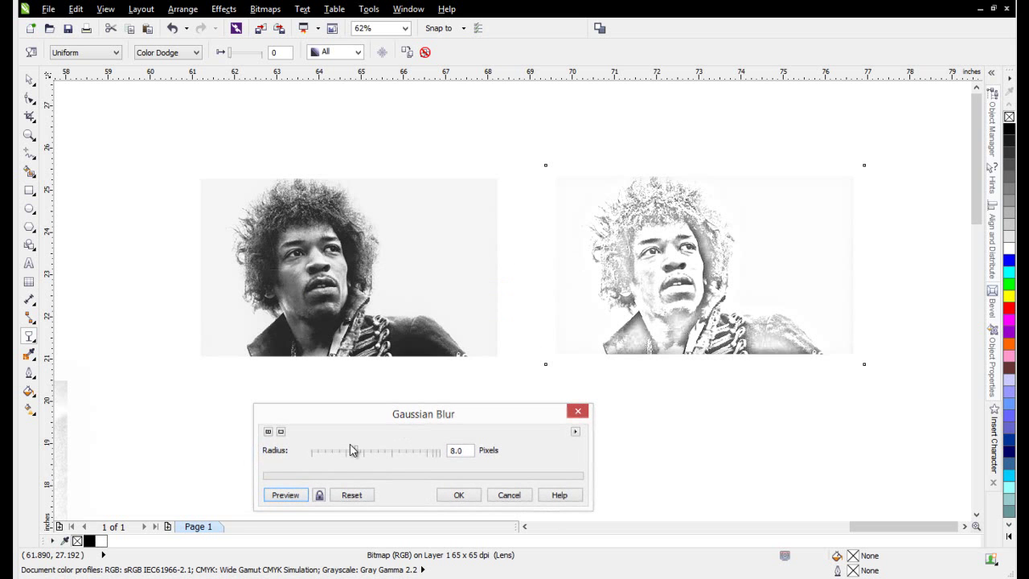
{"action": "left_click_drag", "start_coordinate": [361, 452], "coordinate": [385, 466]}
{"action": "left_click", "coordinate": [289, 495]}
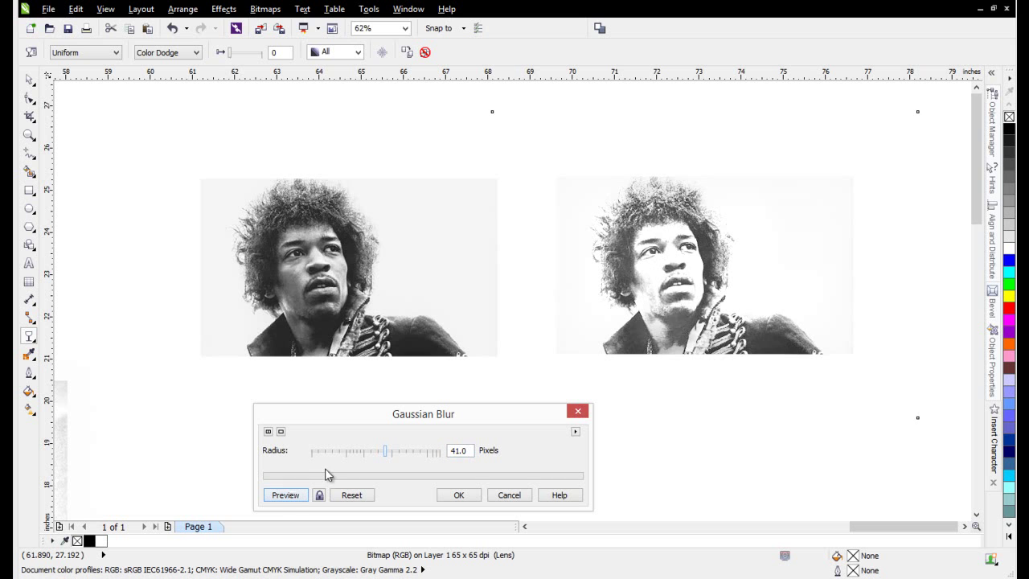
{"action": "left_click_drag", "start_coordinate": [389, 456], "coordinate": [370, 457]}
{"action": "left_click", "coordinate": [285, 495]}
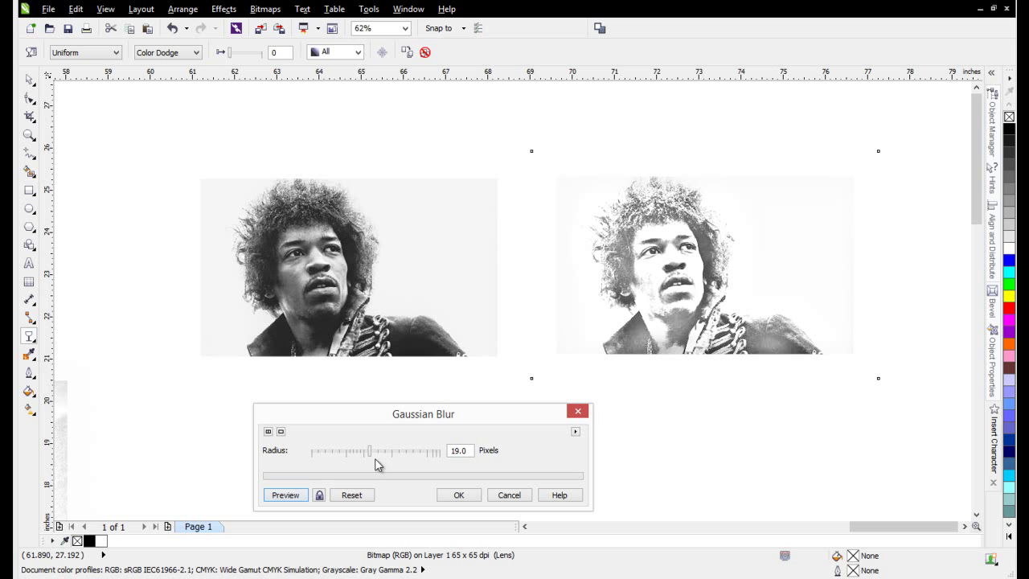
{"action": "left_click", "coordinate": [458, 494]}
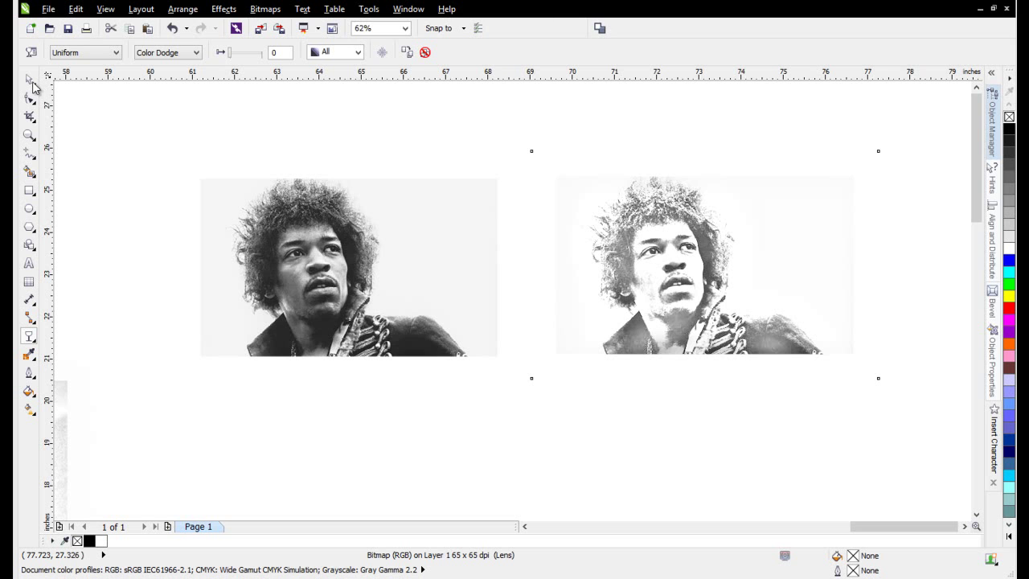
In Options > Customization > Commands, list all available commands
{"action": "left_click", "coordinate": [370, 9]}
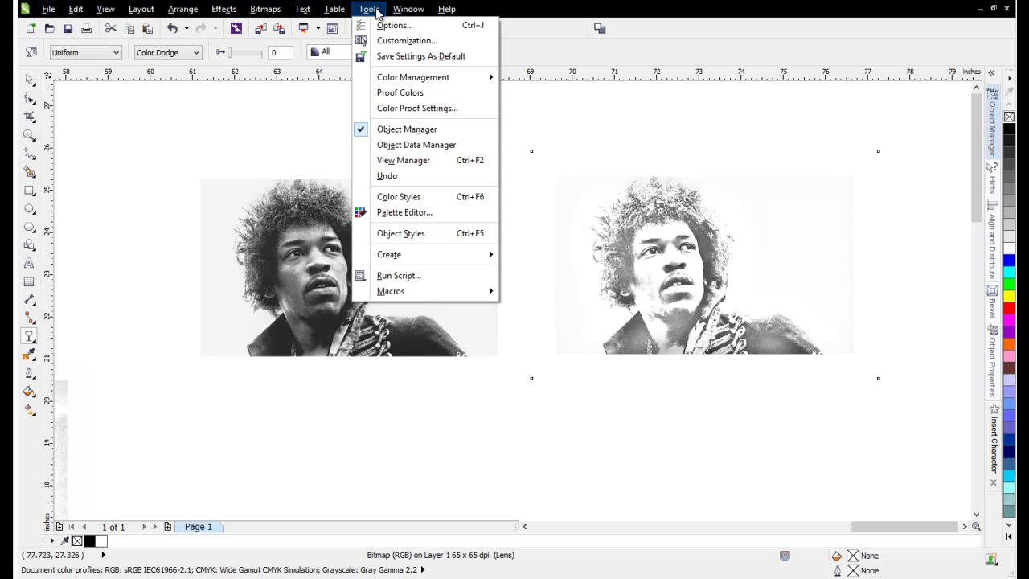
{"action": "left_click", "coordinate": [406, 40]}
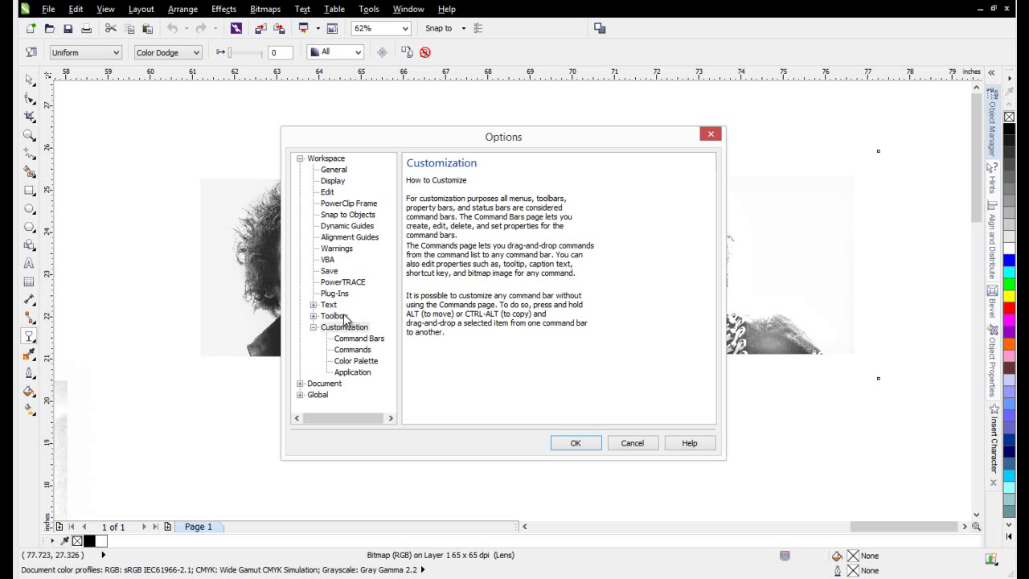
{"action": "left_click", "coordinate": [353, 352]}
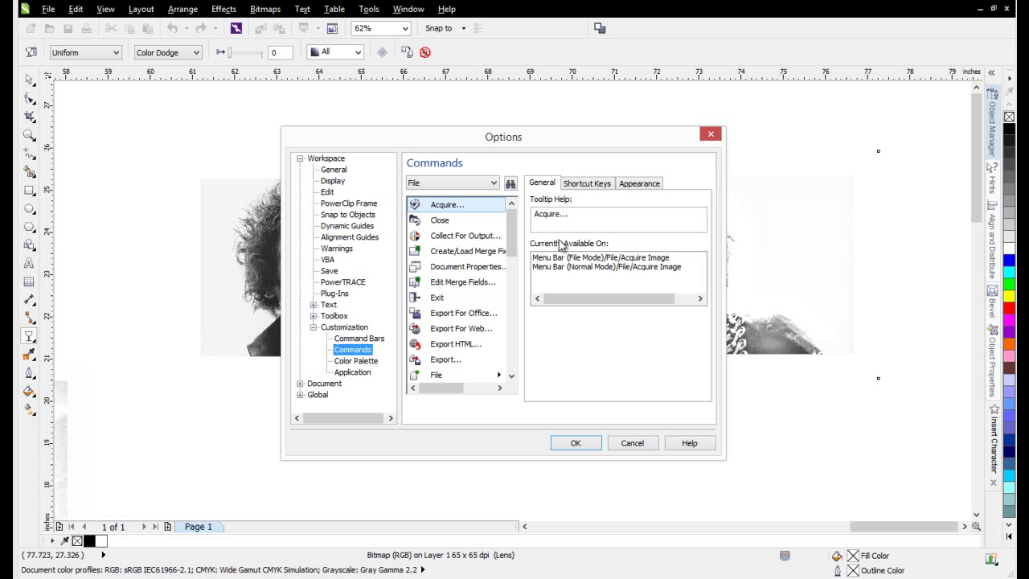
{"action": "left_click", "coordinate": [495, 184]}
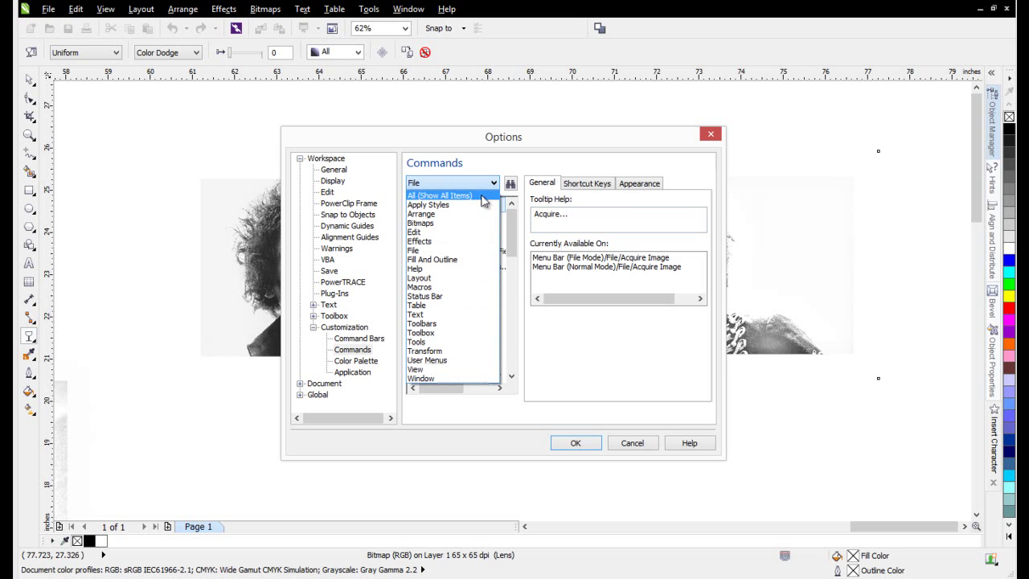
{"action": "left_click", "coordinate": [483, 197]}
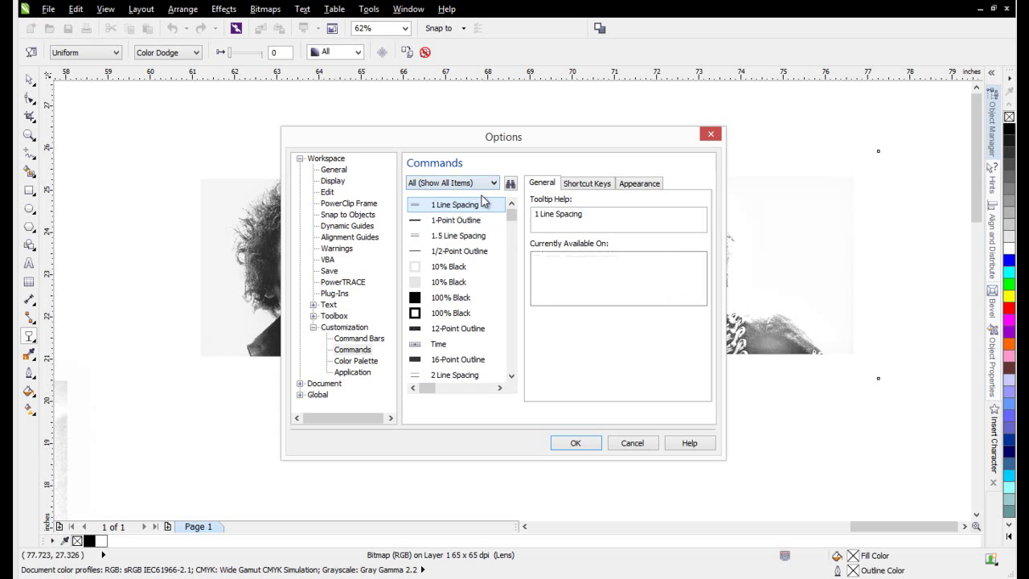
Drag the Create boundary command onto the canvas as its own toolbar and close Options
{"action": "left_click_drag", "start_coordinate": [515, 222], "coordinate": [515, 235]}
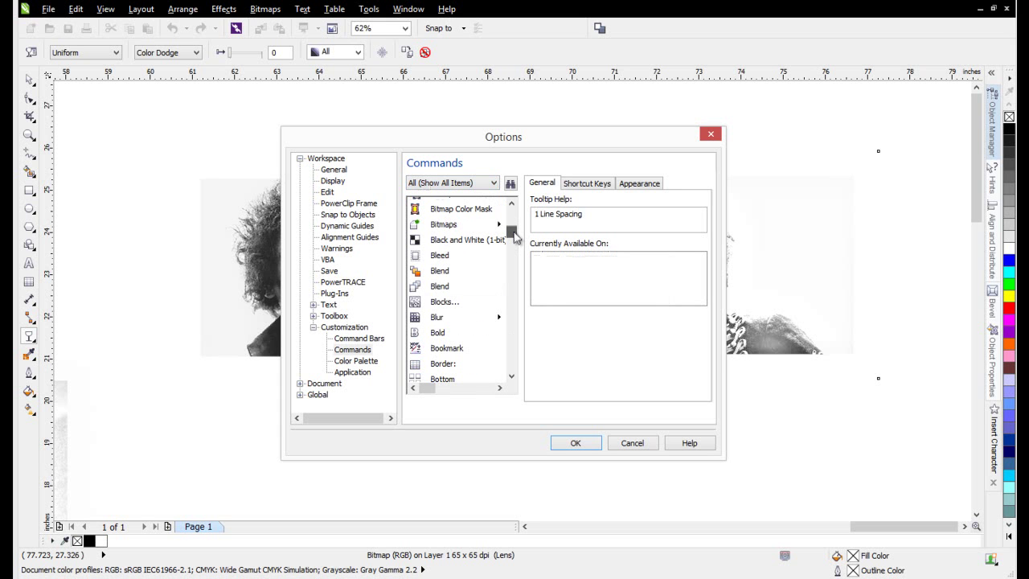
{"action": "left_click", "coordinate": [511, 377]}
{"action": "left_click", "coordinate": [512, 377]}
{"action": "left_click", "coordinate": [511, 377]}
{"action": "left_click", "coordinate": [511, 377]}
{"action": "left_click", "coordinate": [512, 378]}
{"action": "left_click", "coordinate": [511, 377]}
{"action": "left_click", "coordinate": [511, 377]}
{"action": "left_click", "coordinate": [512, 378]}
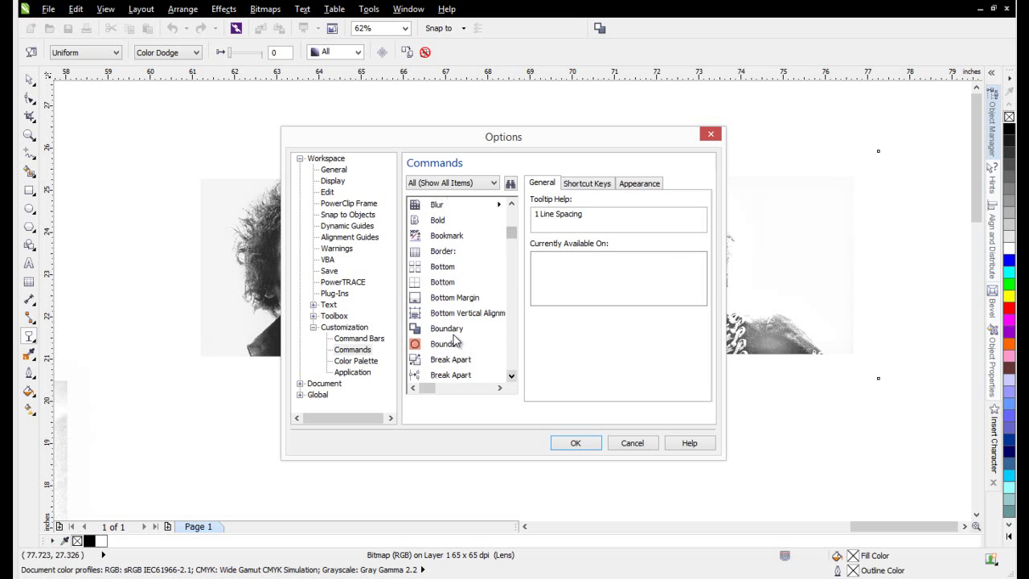
{"action": "left_click", "coordinate": [444, 332]}
{"action": "left_click_drag", "start_coordinate": [446, 333], "coordinate": [113, 347]}
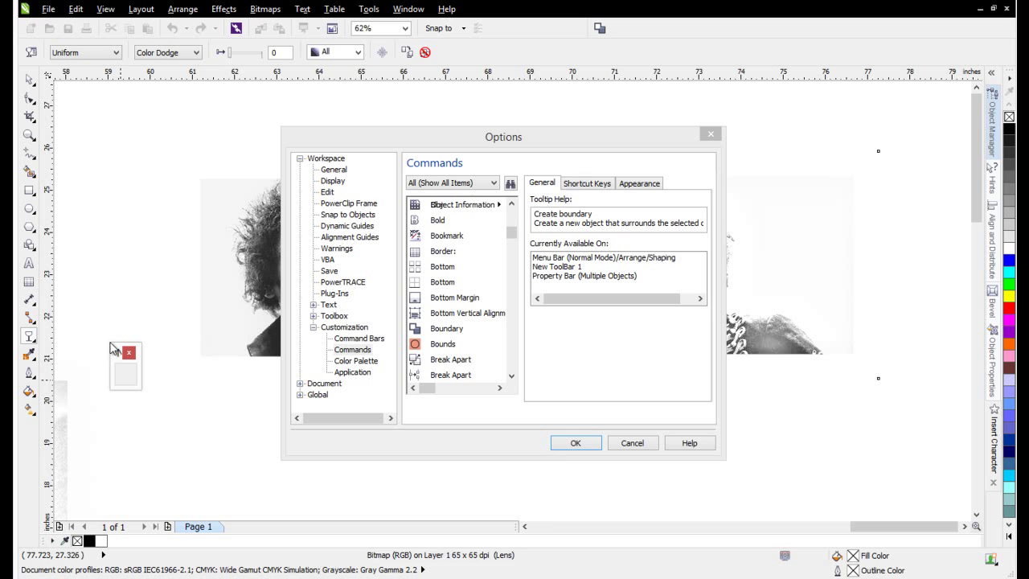
{"action": "left_click", "coordinate": [574, 443]}
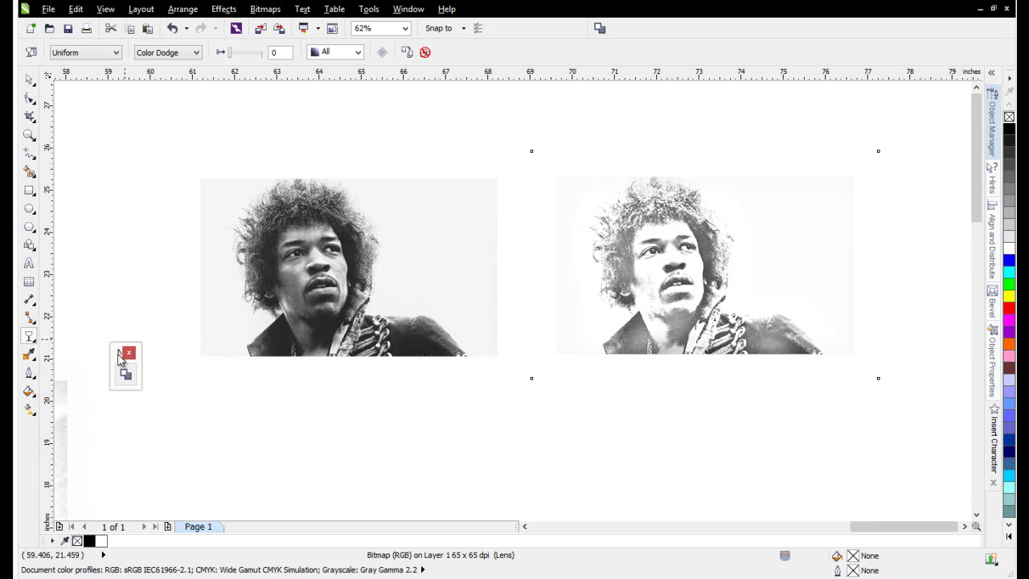
Move the Boundary button to the main toolbar and create a boundary around the right photo
{"action": "left_click_drag", "start_coordinate": [124, 372], "coordinate": [520, 30]}
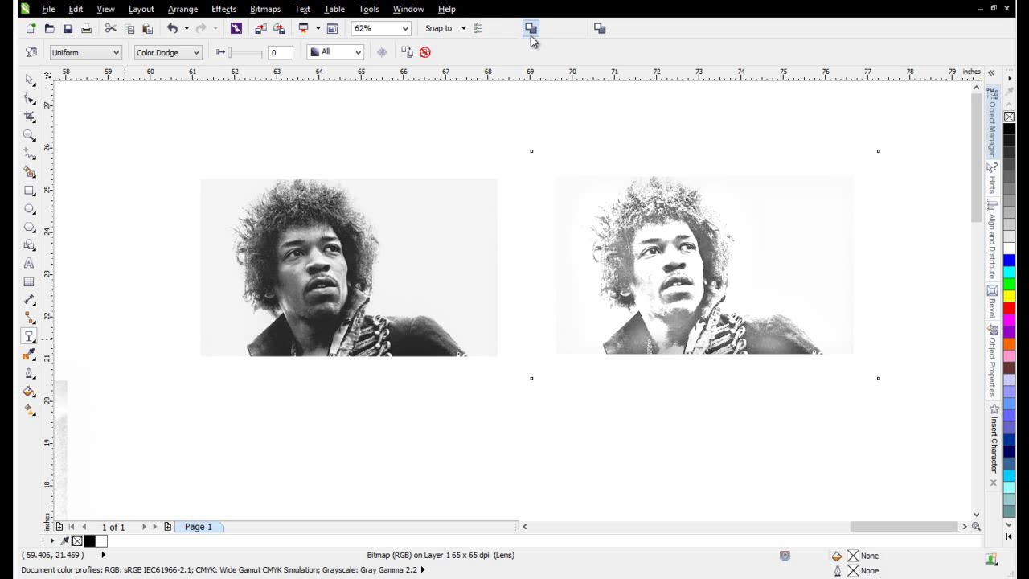
{"action": "left_click", "coordinate": [600, 29]}
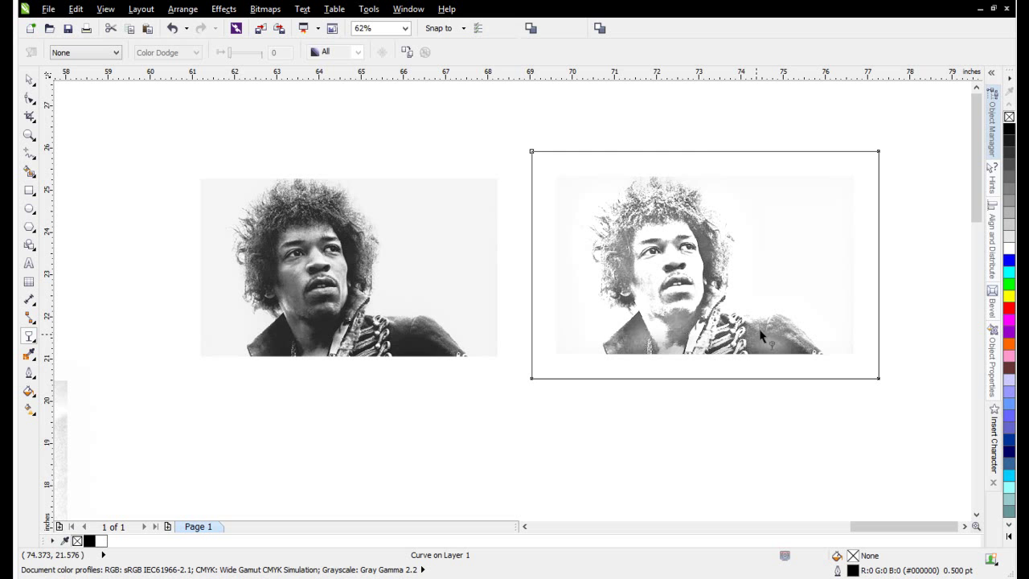
{"action": "left_click", "coordinate": [29, 79]}
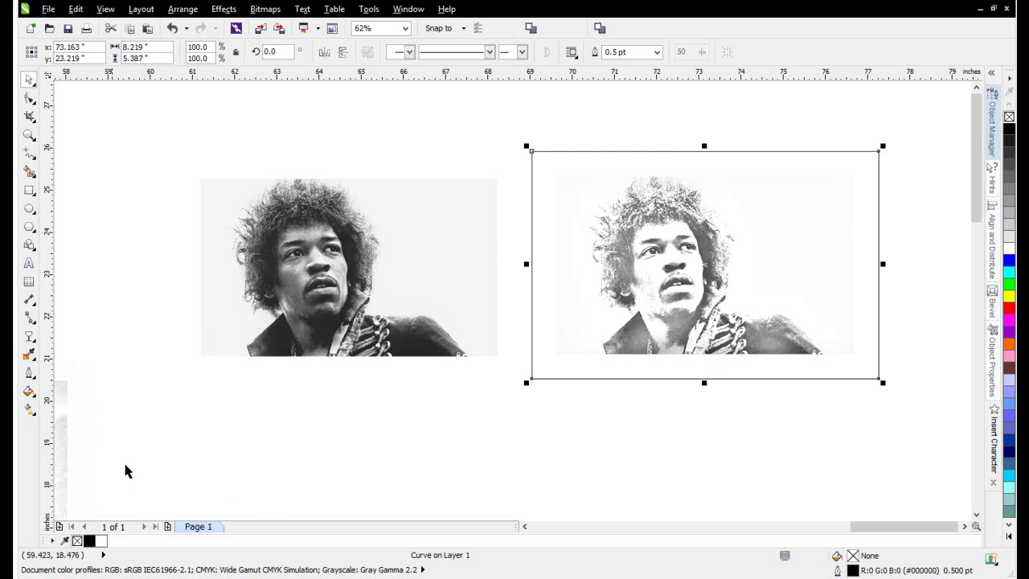
Fill the boundary with an Aerial clouds texture using black light and white shade colours
{"action": "left_click", "coordinate": [29, 392]}
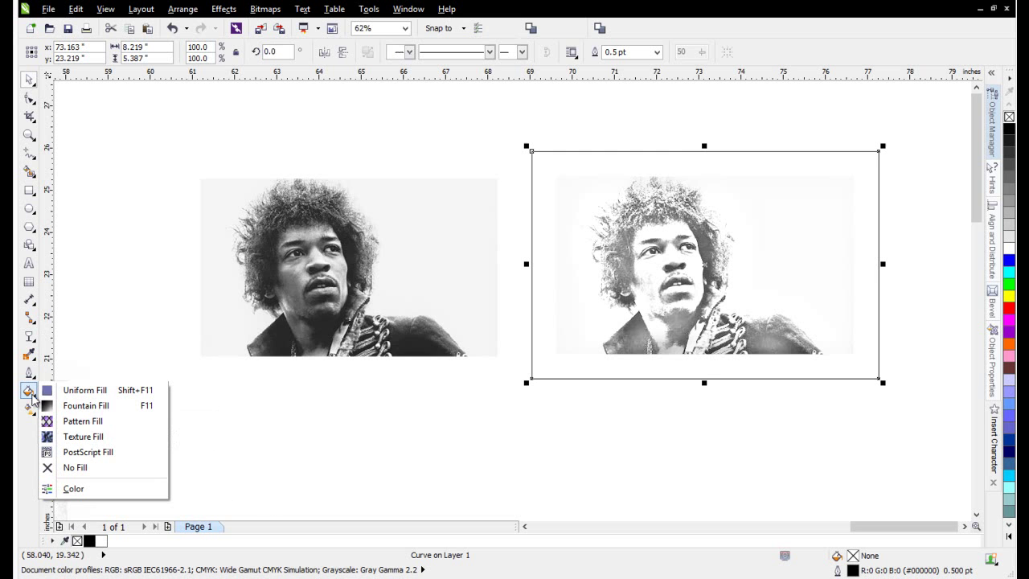
{"action": "left_click", "coordinate": [96, 436]}
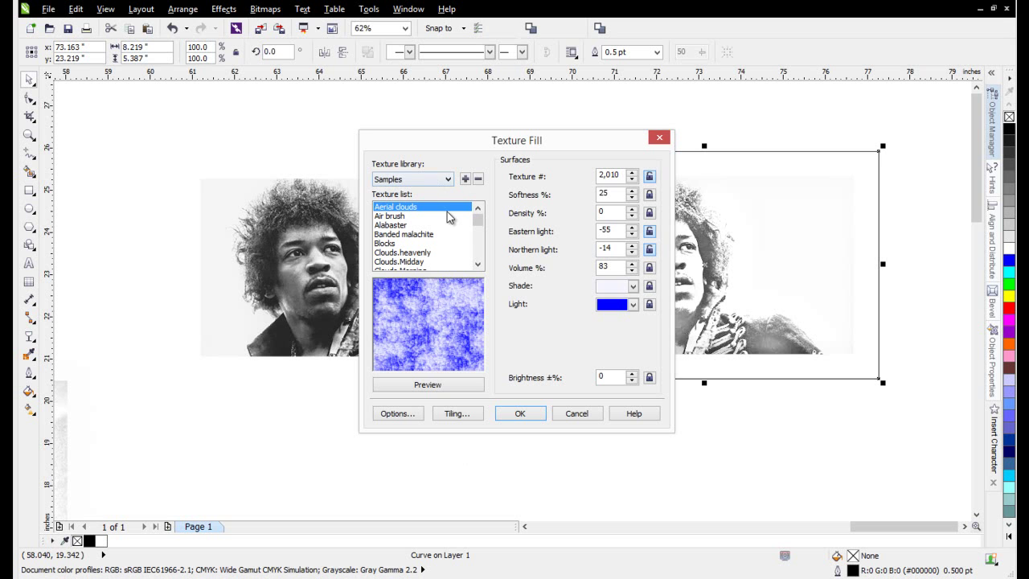
{"action": "left_click", "coordinate": [633, 305]}
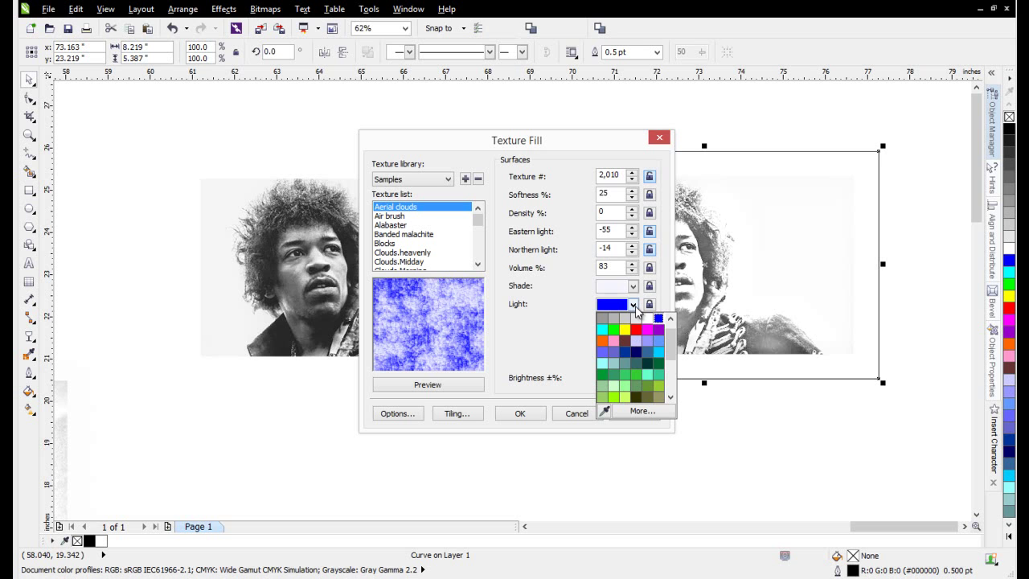
{"action": "scroll", "coordinate": [645, 317], "scroll_direction": "up", "scroll_amount": 3}
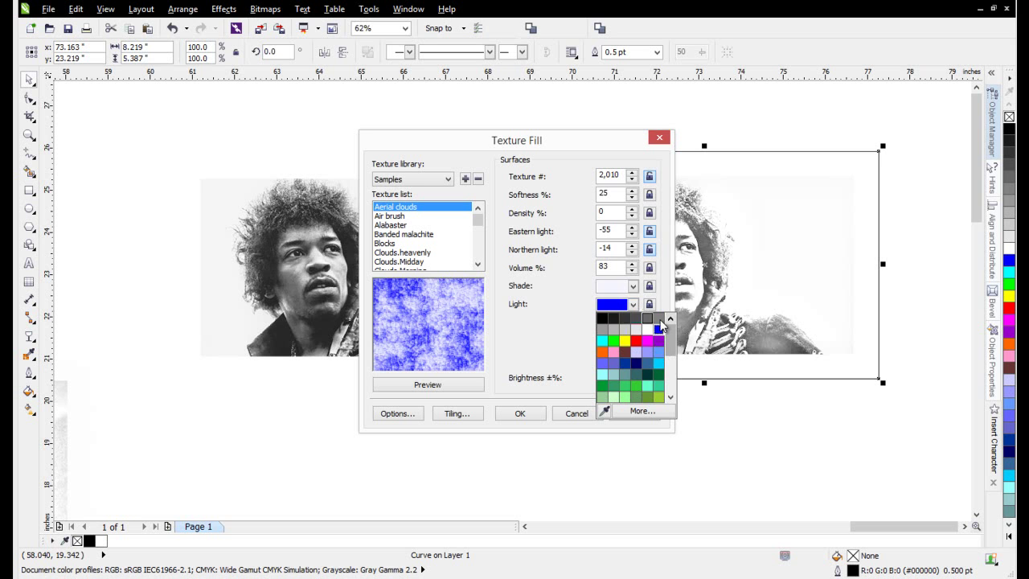
{"action": "left_click", "coordinate": [646, 319]}
{"action": "left_click", "coordinate": [633, 287]}
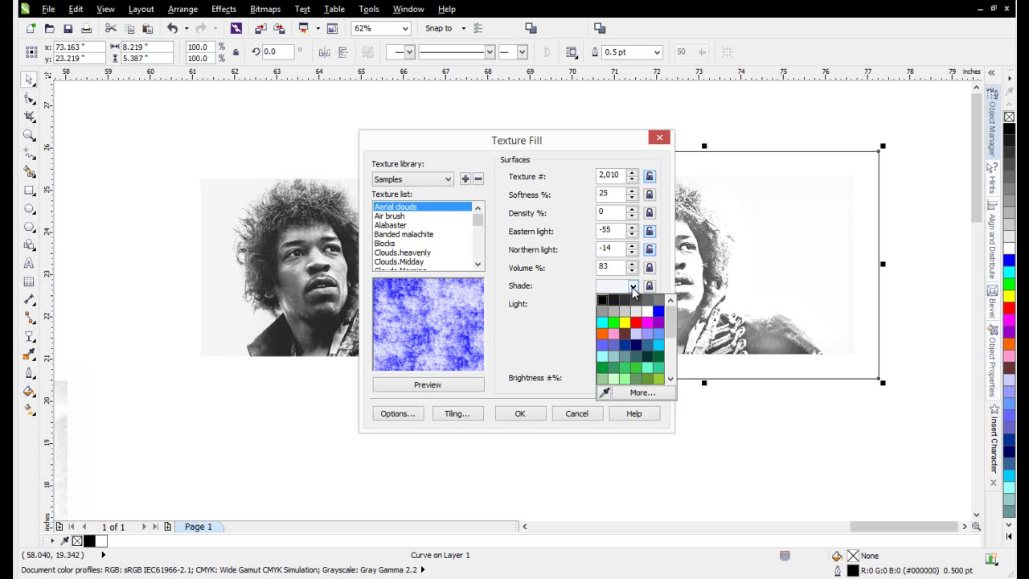
{"action": "left_click", "coordinate": [647, 312]}
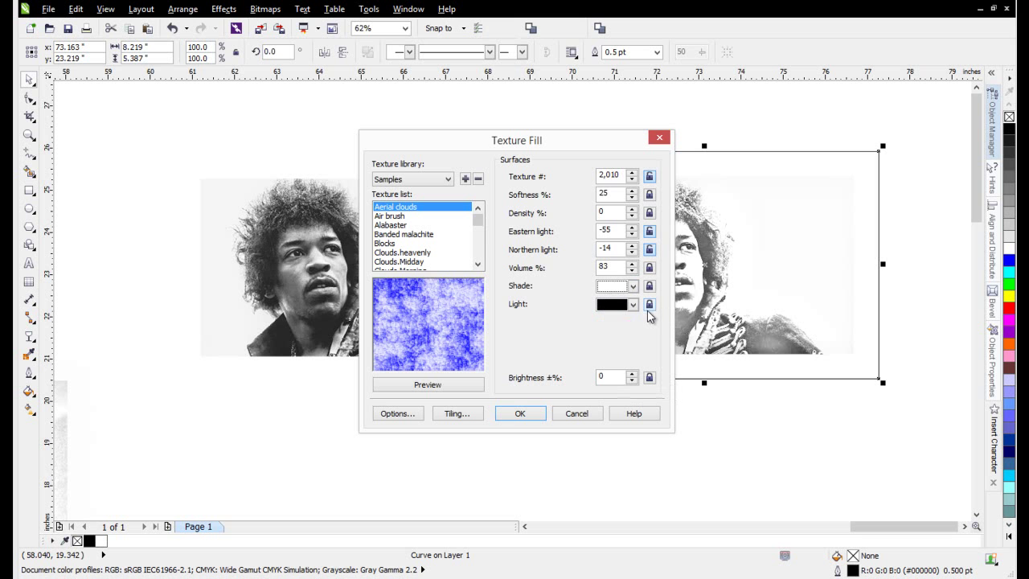
{"action": "left_click", "coordinate": [440, 384]}
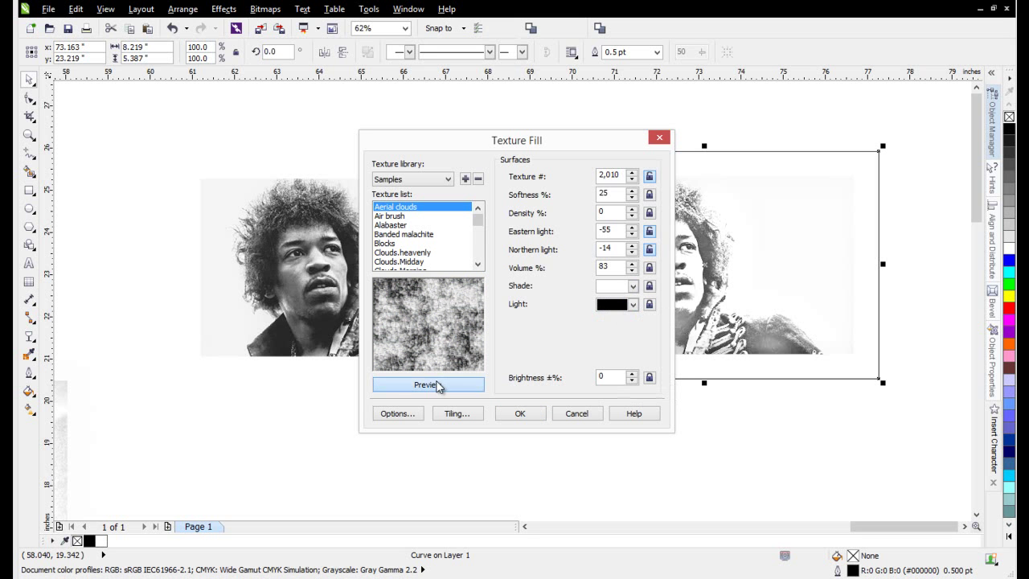
{"action": "left_click", "coordinate": [520, 414]}
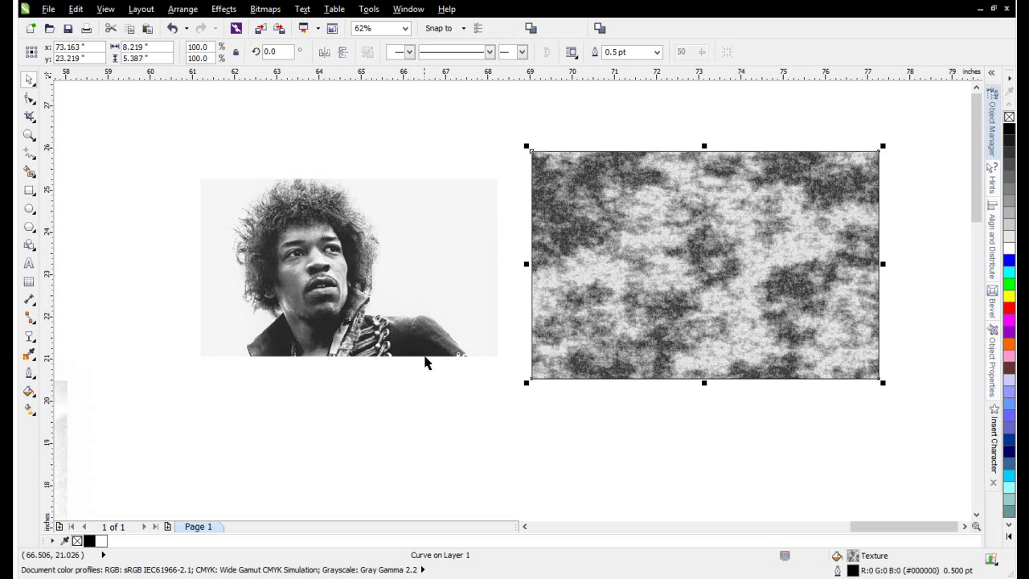
Give the cloud-textured boundary a uniform Color Burn transparency at 0 over the portrait
{"action": "left_click", "coordinate": [30, 338]}
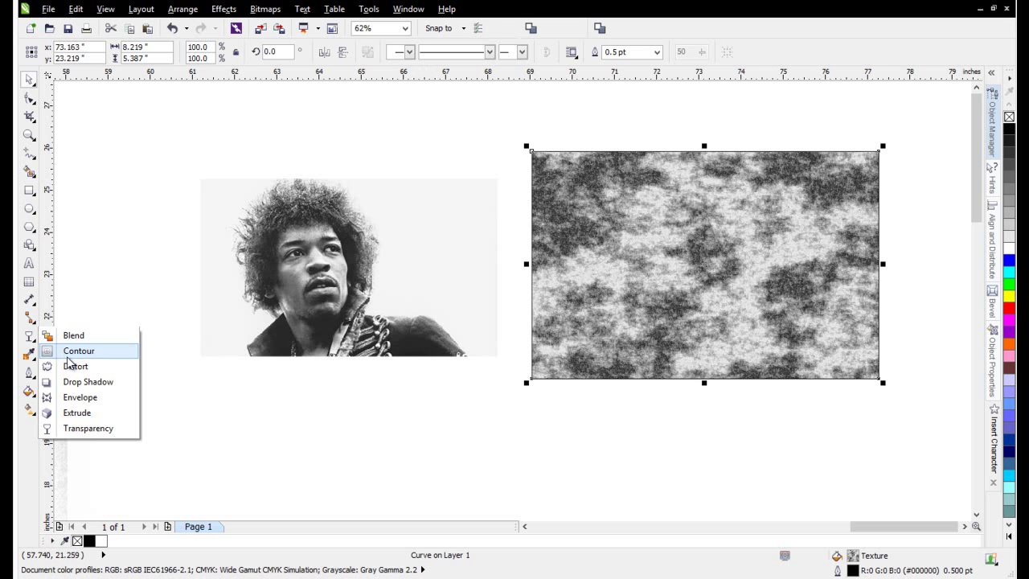
{"action": "left_click", "coordinate": [99, 430]}
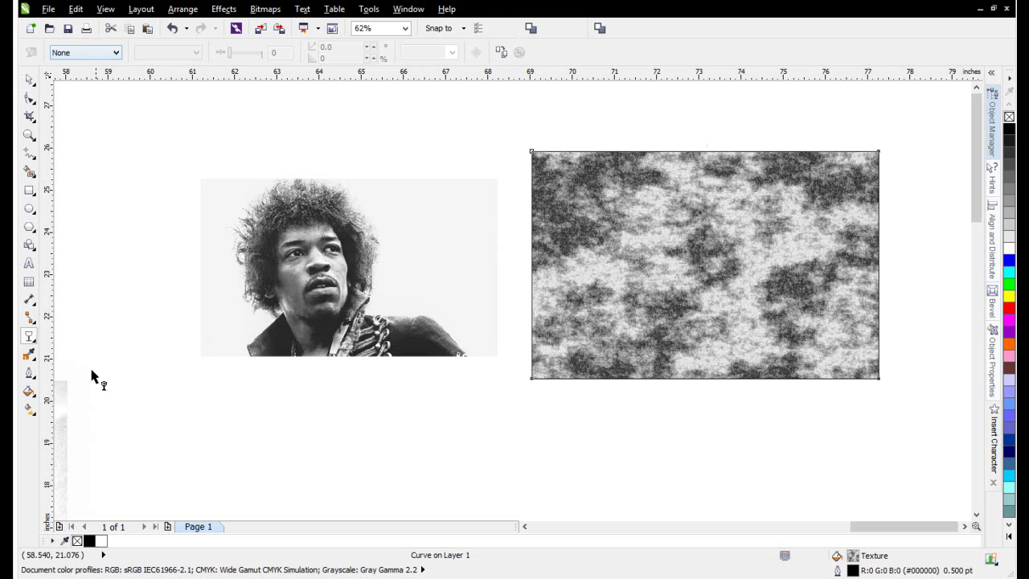
{"action": "left_click", "coordinate": [117, 53]}
{"action": "left_click", "coordinate": [102, 75]}
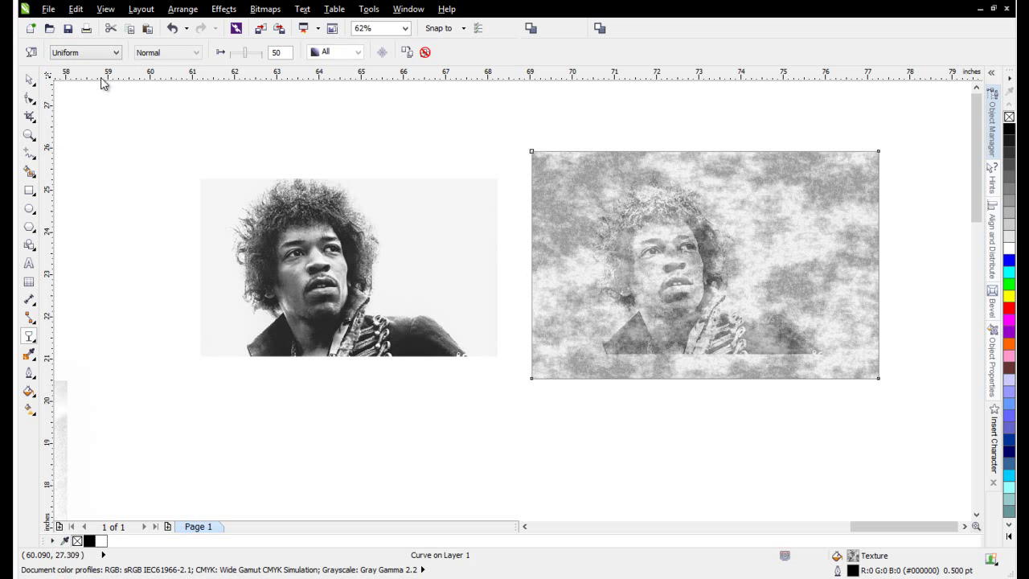
{"action": "left_click", "coordinate": [197, 53]}
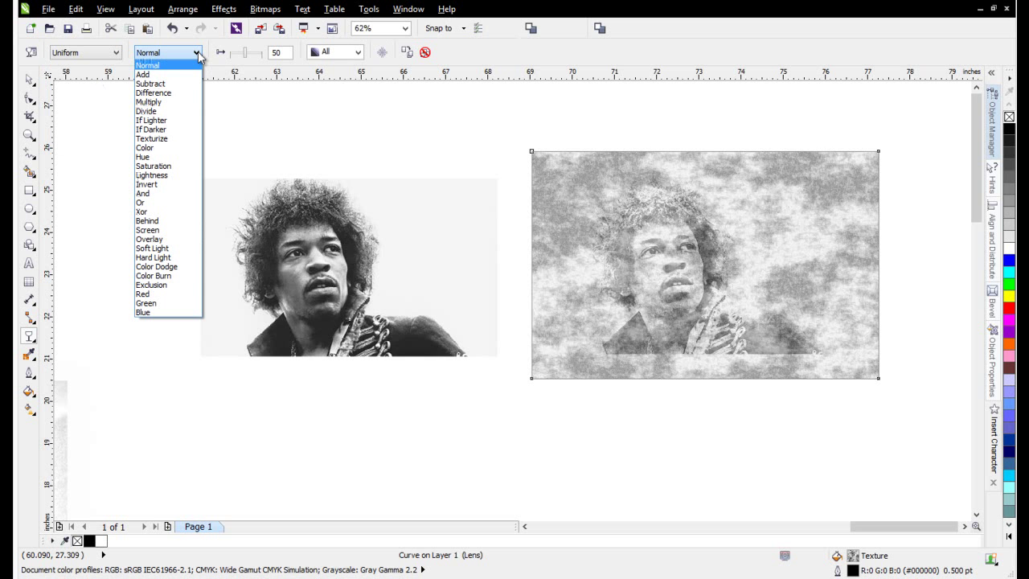
{"action": "left_click", "coordinate": [182, 276]}
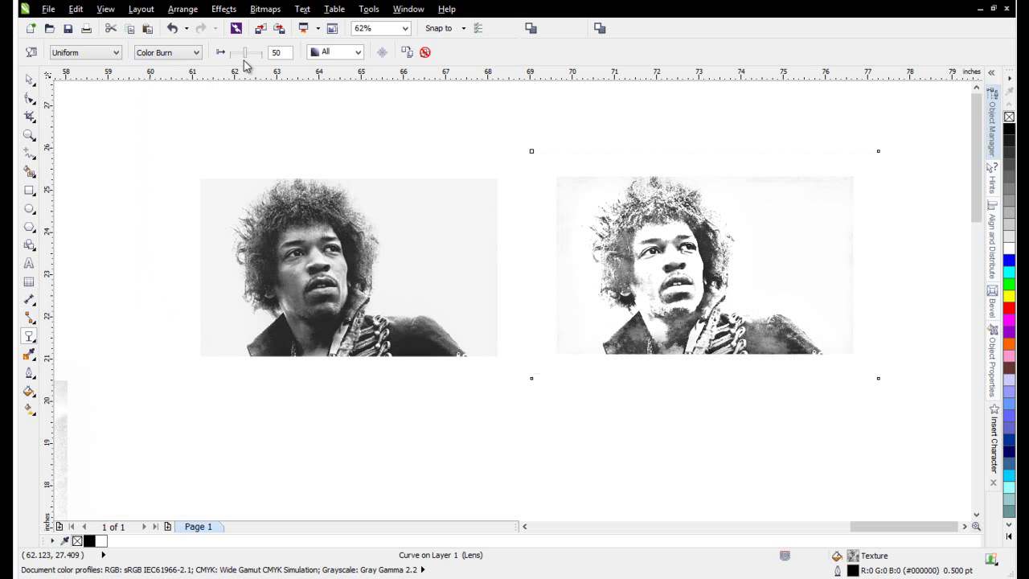
{"action": "left_click_drag", "start_coordinate": [246, 52], "coordinate": [231, 52]}
{"action": "scroll", "coordinate": [690, 338], "scroll_direction": "up", "scroll_amount": 2}
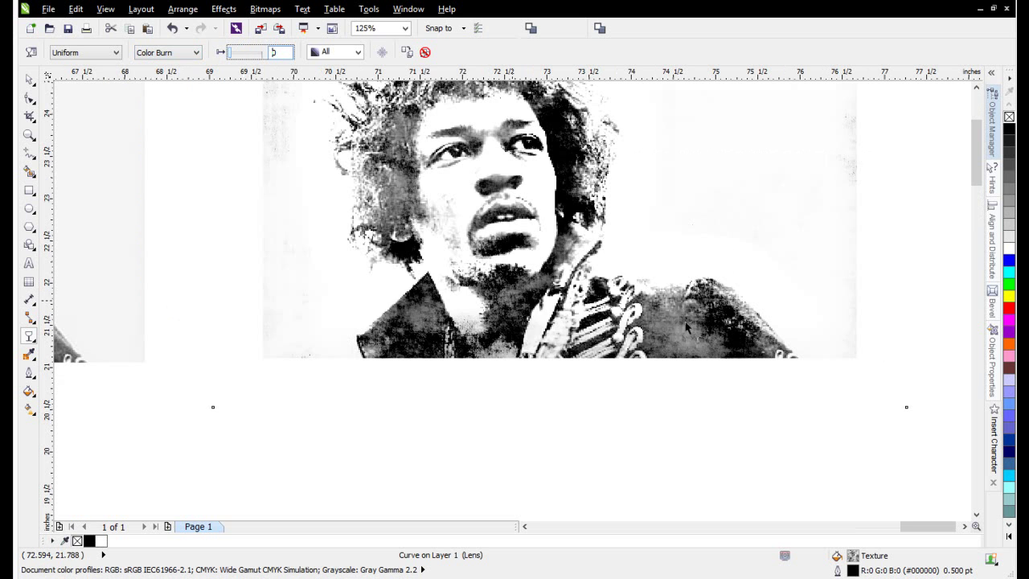
{"action": "scroll", "coordinate": [507, 289], "scroll_direction": "down", "scroll_amount": 2}
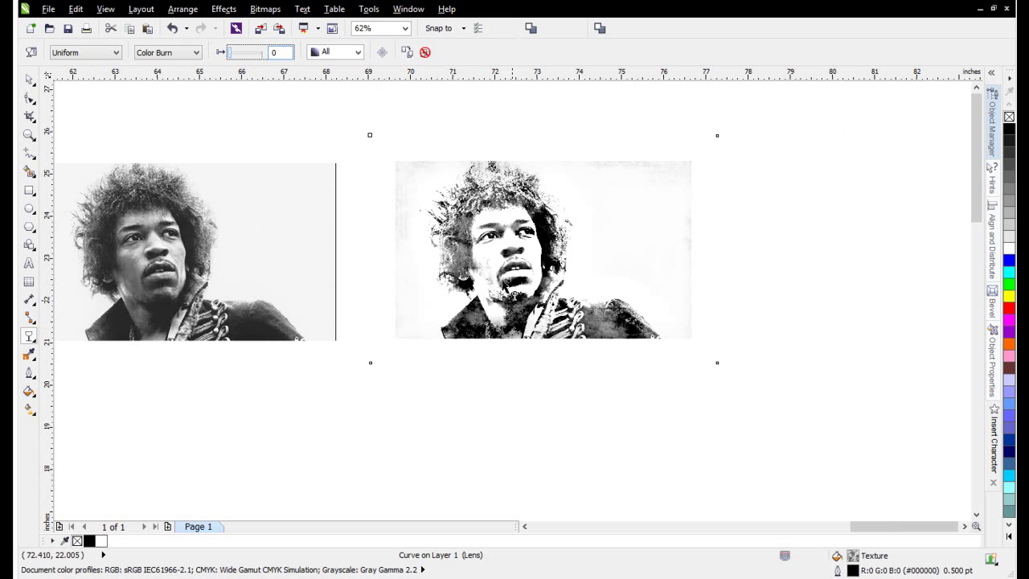
Shrink the cloud texture in the portrait and rotate it into fine diagonal pencil-hatch streaks
{"action": "left_click", "coordinate": [29, 411]}
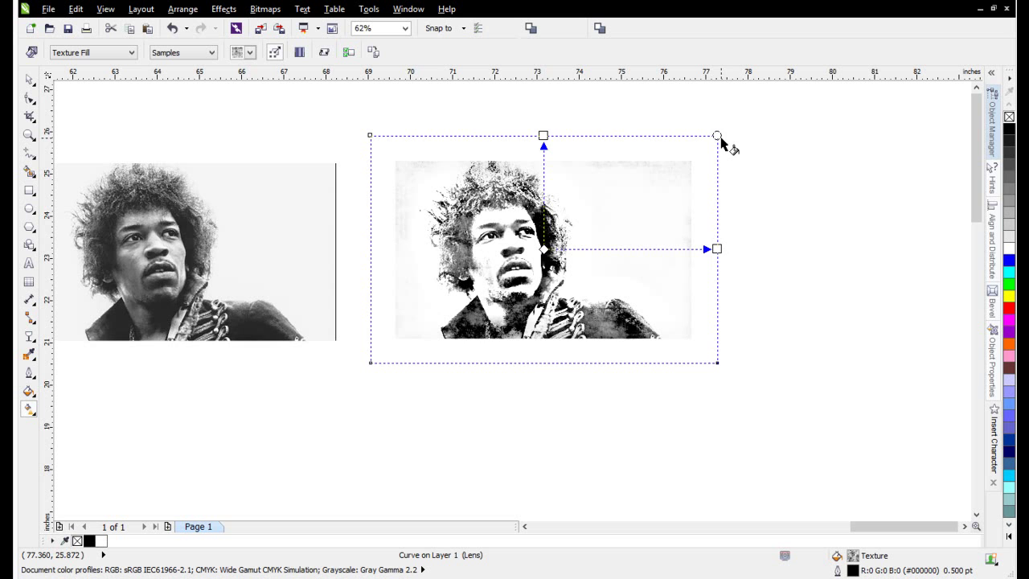
{"action": "left_click_drag", "start_coordinate": [717, 135], "coordinate": [551, 227]}
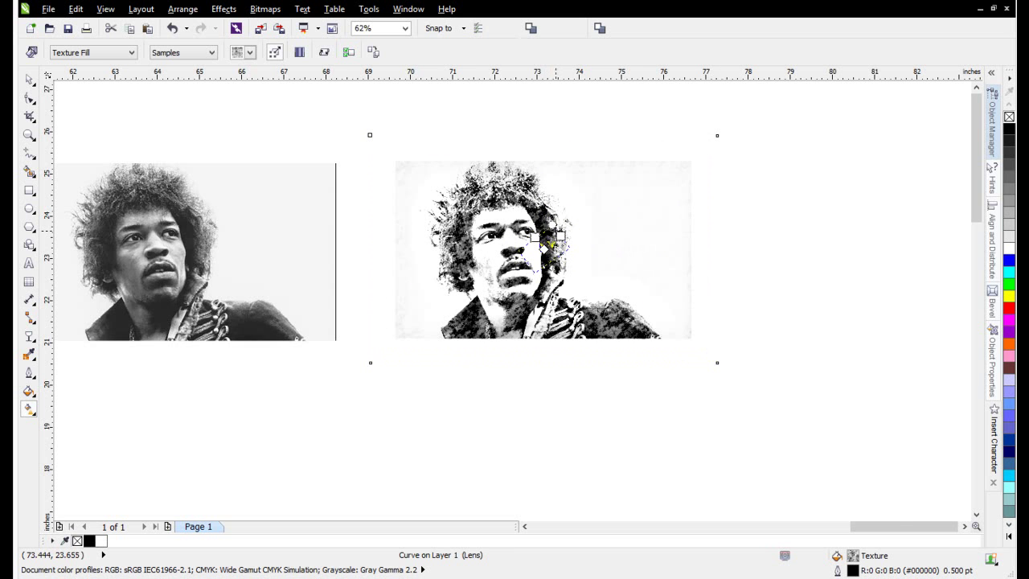
{"action": "scroll", "coordinate": [551, 238], "scroll_direction": "up", "scroll_amount": 2}
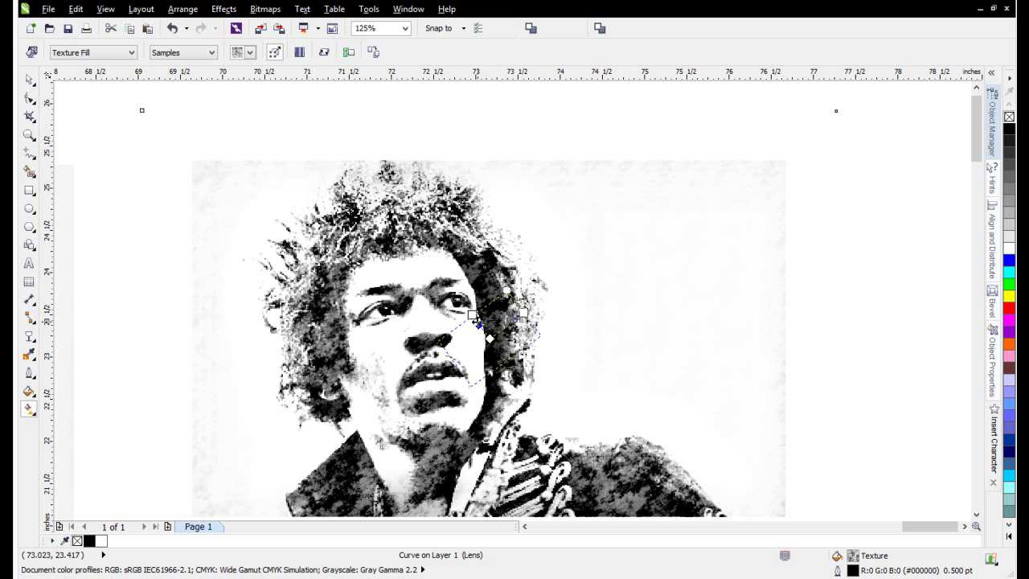
{"action": "left_click_drag", "start_coordinate": [472, 316], "coordinate": [478, 331]}
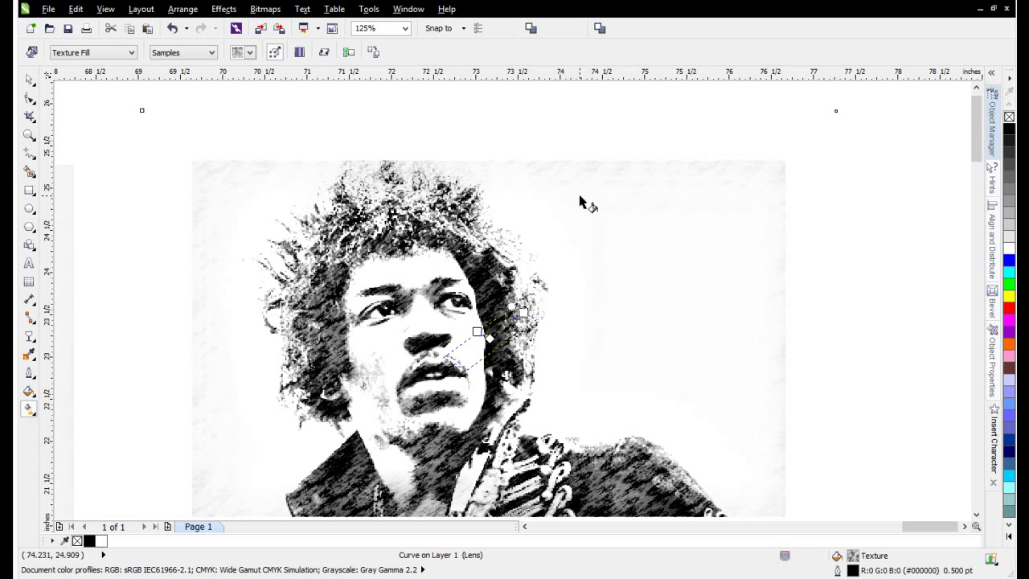
{"action": "scroll", "coordinate": [592, 352], "scroll_direction": "down", "scroll_amount": 2}
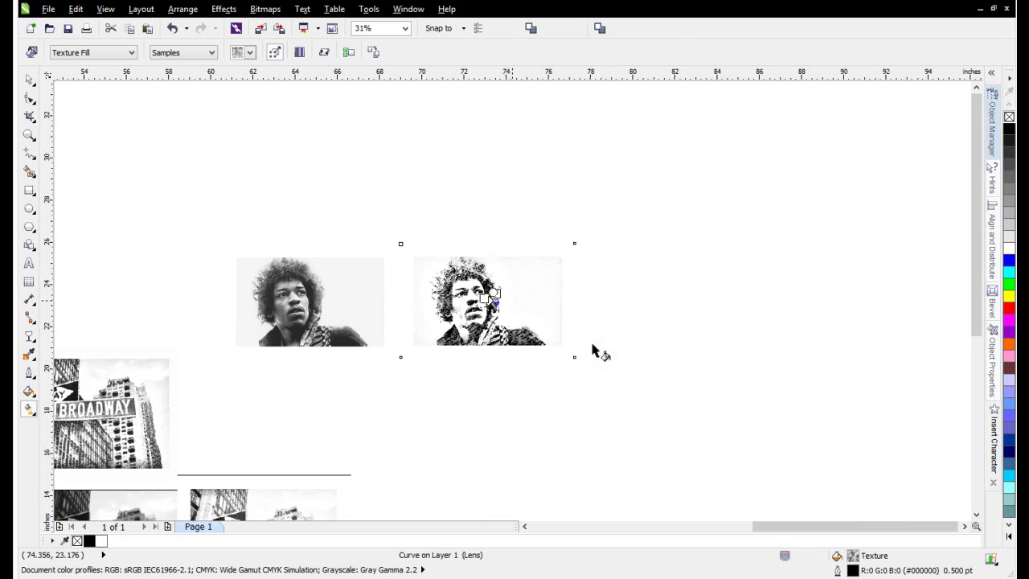
{"action": "scroll", "coordinate": [362, 361], "scroll_direction": "down", "scroll_amount": 2}
{"action": "scroll", "coordinate": [427, 308], "scroll_direction": "up", "scroll_amount": 2}
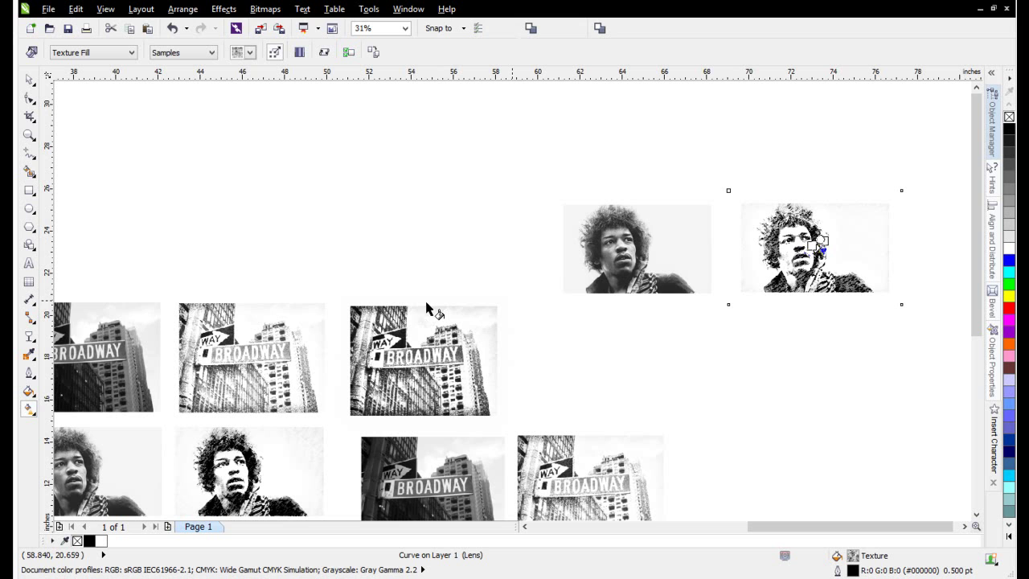